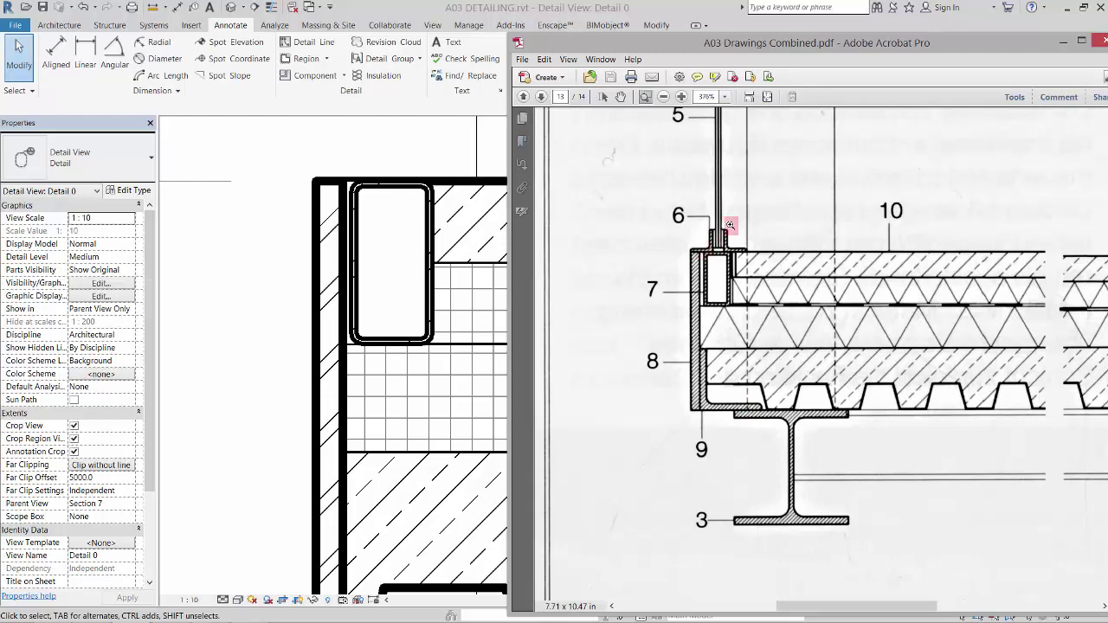
Examine the reference PDF's material legend and the floor-edge detail around items 6 to 9, and return to the Revit detail view.
{"action": "left_click", "coordinate": [767, 96]}
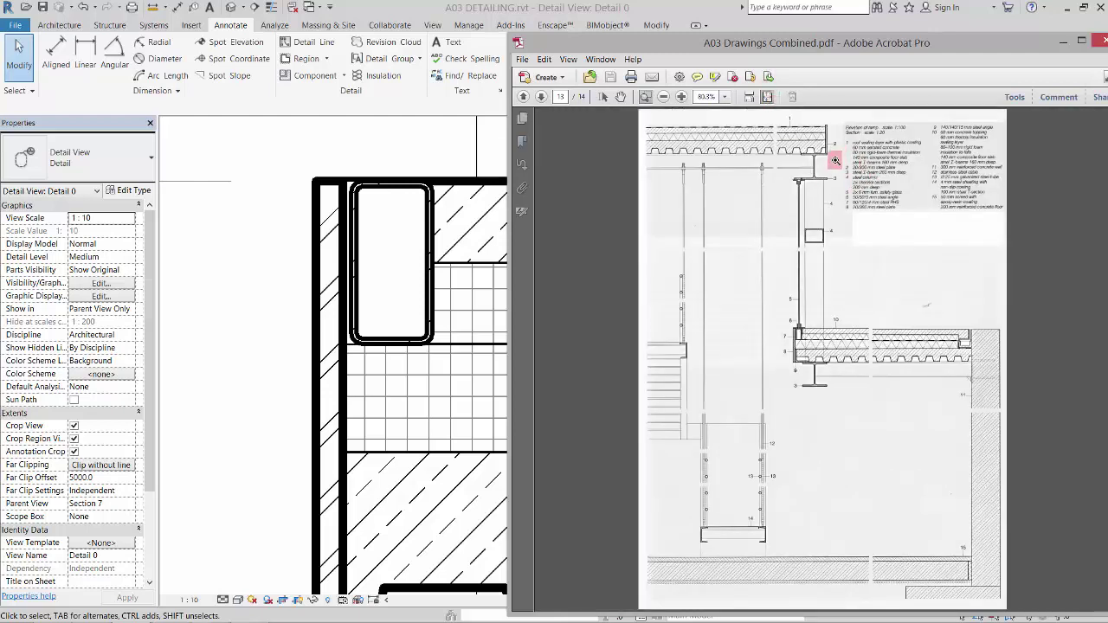
{"action": "left_click_drag", "start_coordinate": [839, 153], "coordinate": [930, 232]}
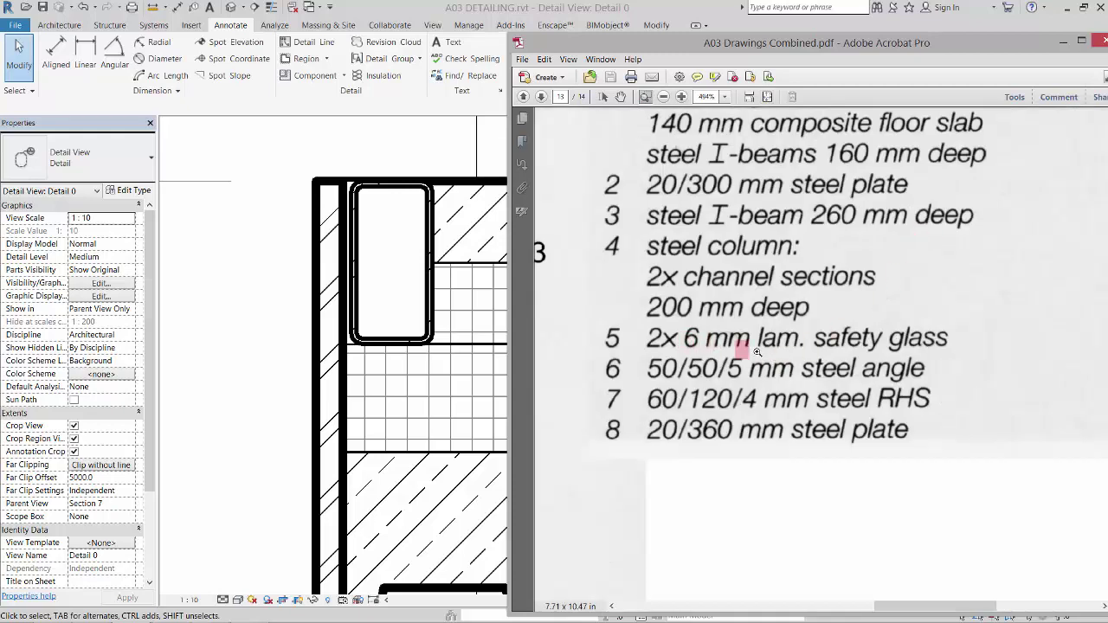
{"action": "left_click", "coordinate": [767, 96]}
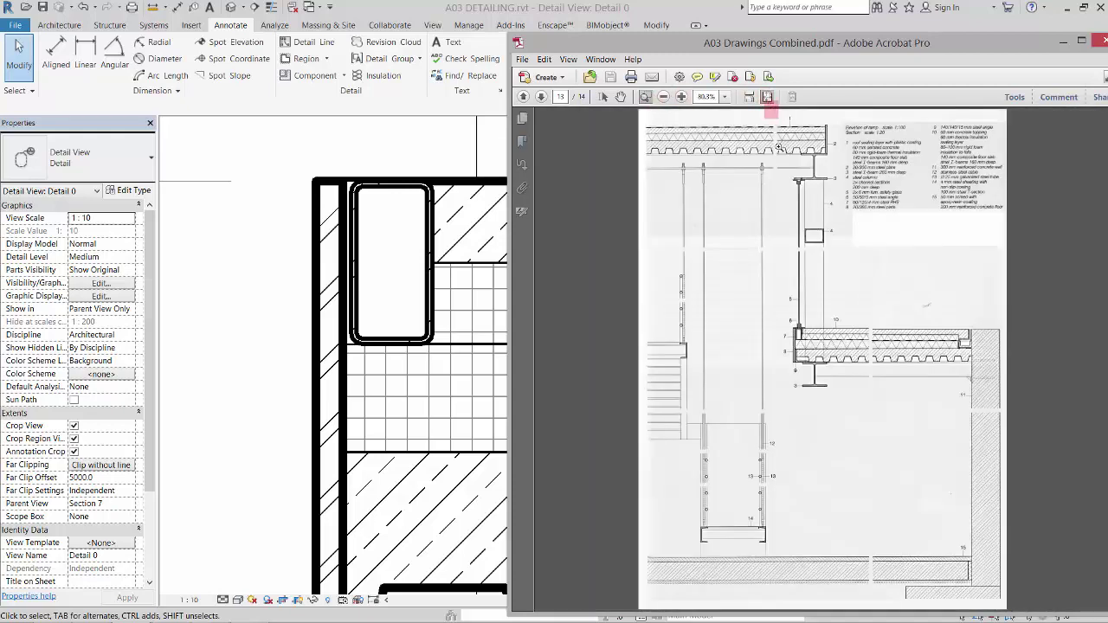
{"action": "left_click_drag", "start_coordinate": [773, 292], "coordinate": [831, 367]}
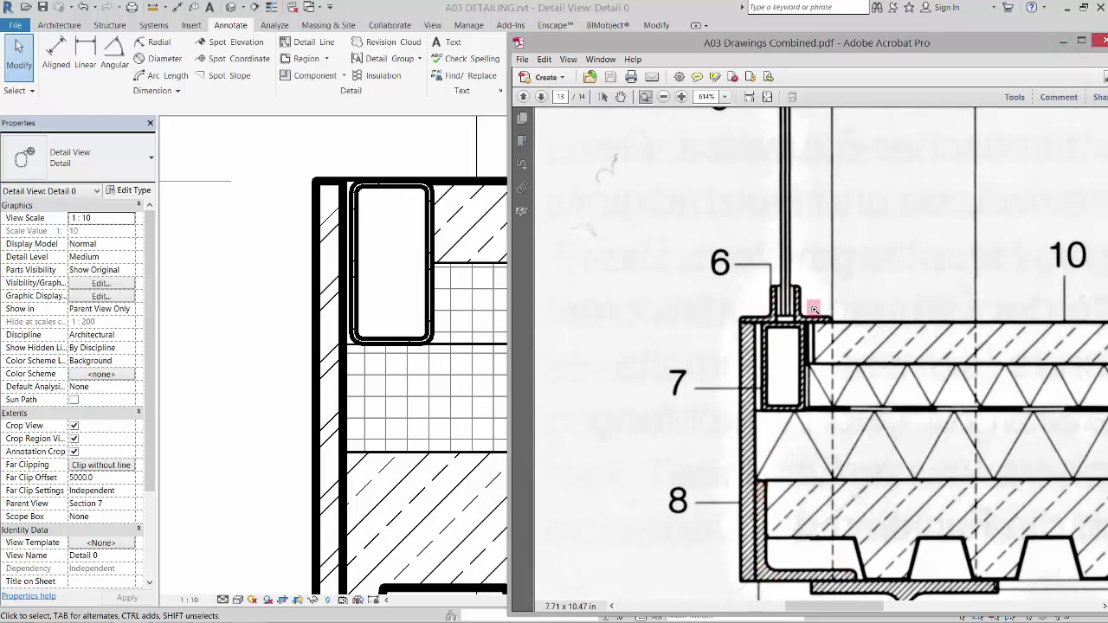
{"action": "left_click", "coordinate": [1065, 41]}
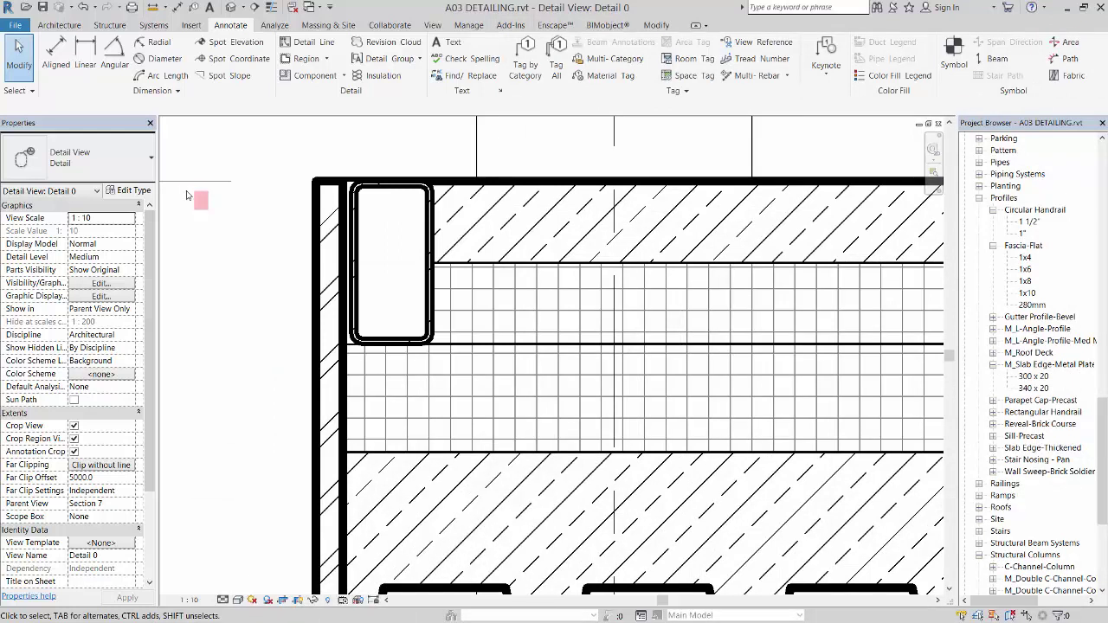
Place an M_L-Angle-Section L152x152x14.3 detail component, rotated into an upright L, inside the slab's lower corner against the edge plate.
{"action": "left_click", "coordinate": [344, 76]}
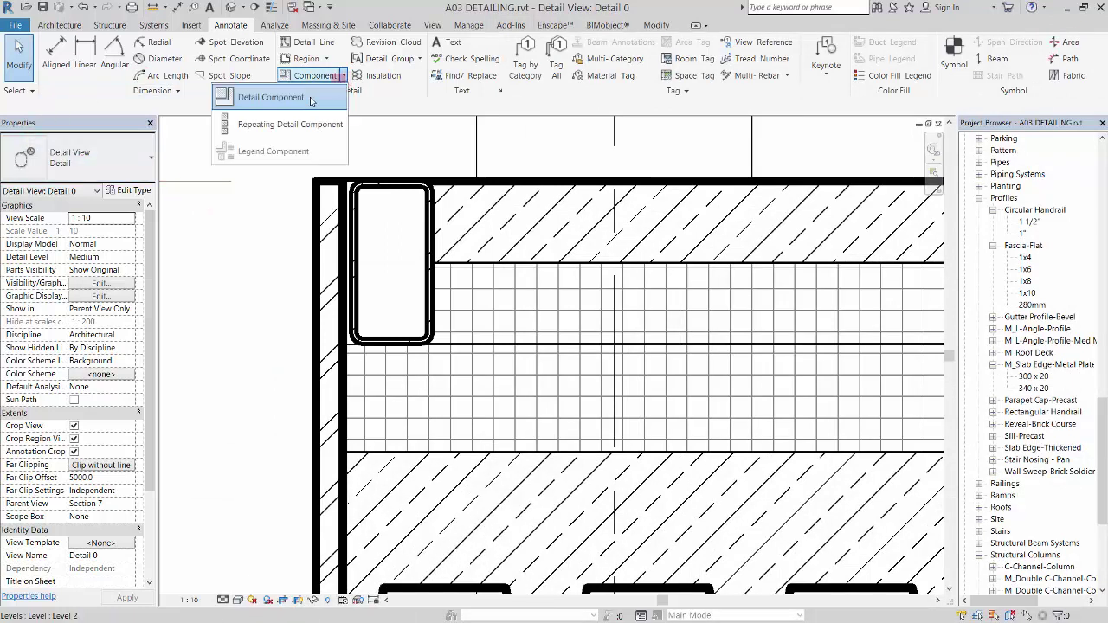
{"action": "left_click", "coordinate": [311, 99]}
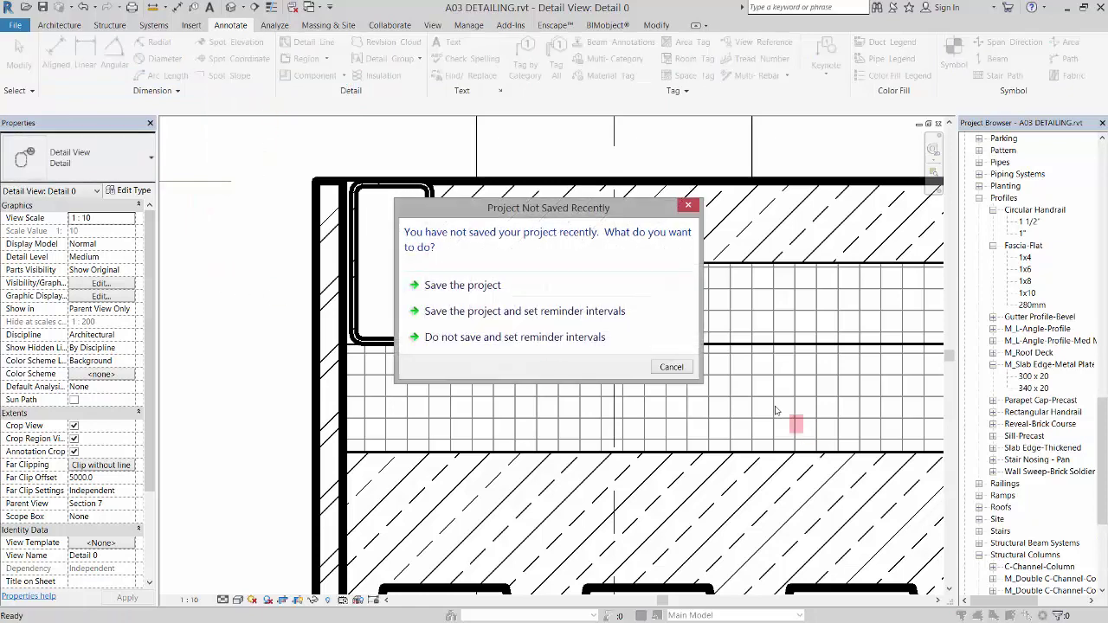
{"action": "left_click", "coordinate": [671, 368]}
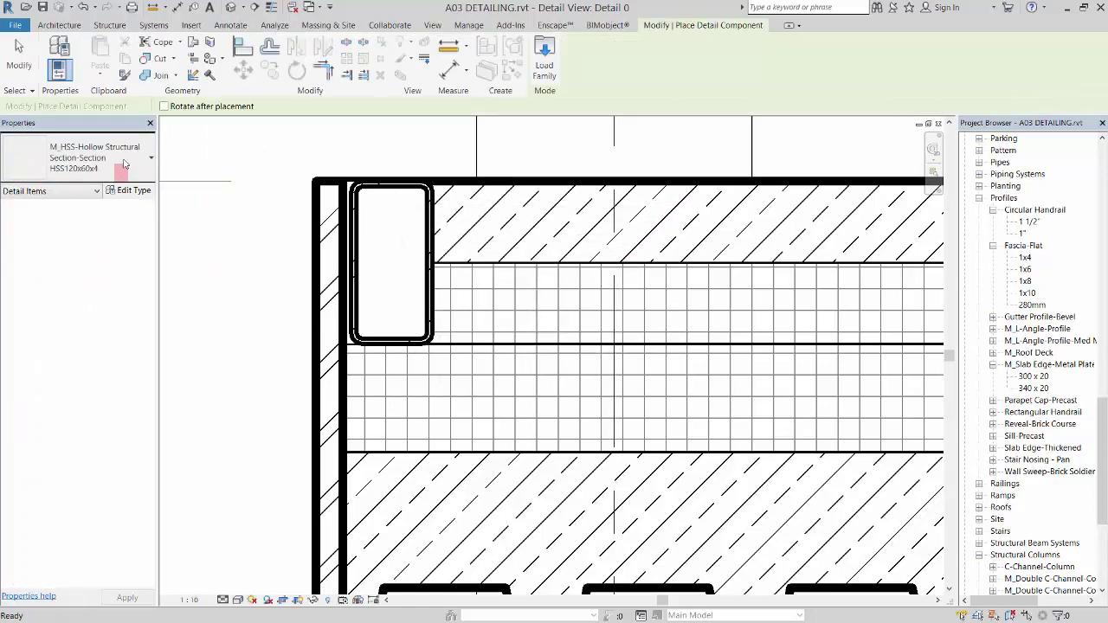
{"action": "left_click", "coordinate": [123, 164]}
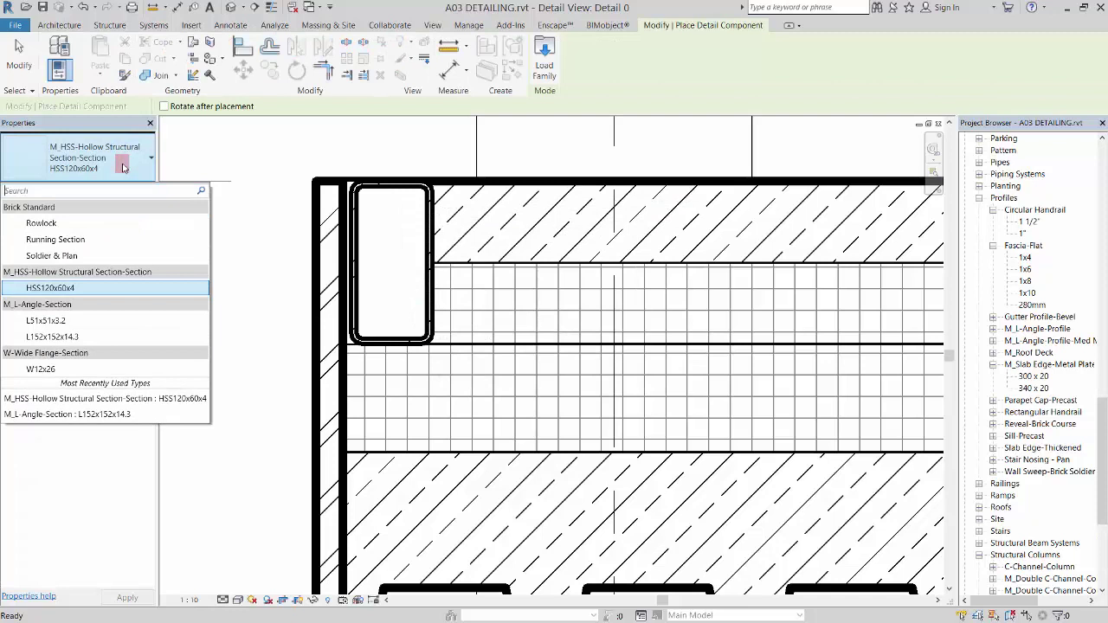
{"action": "left_click", "coordinate": [75, 338]}
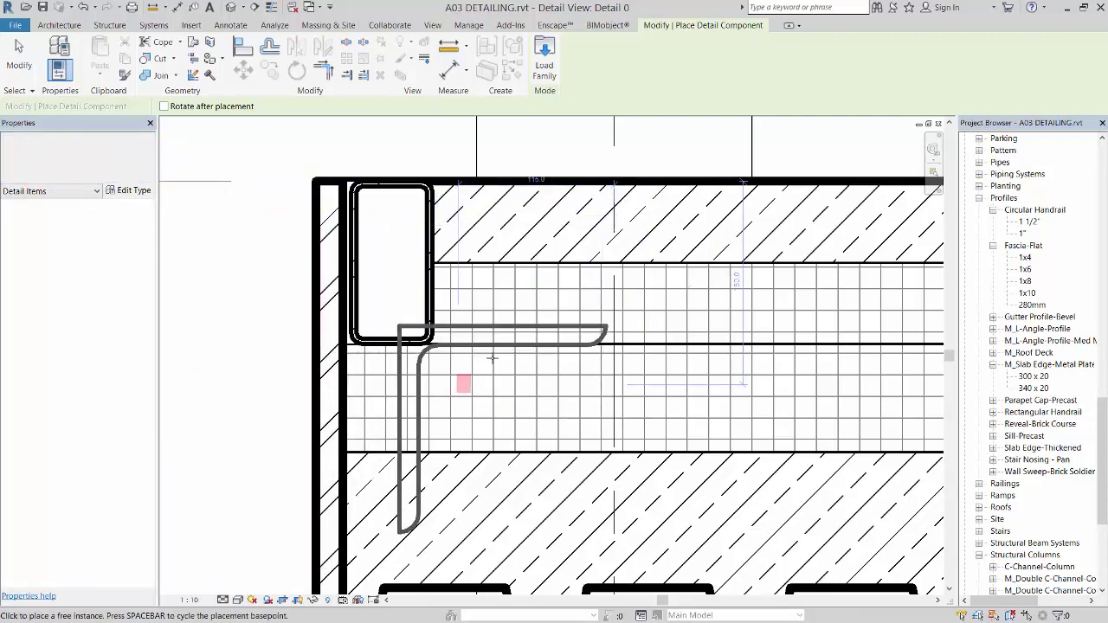
{"action": "key", "text": "space"}
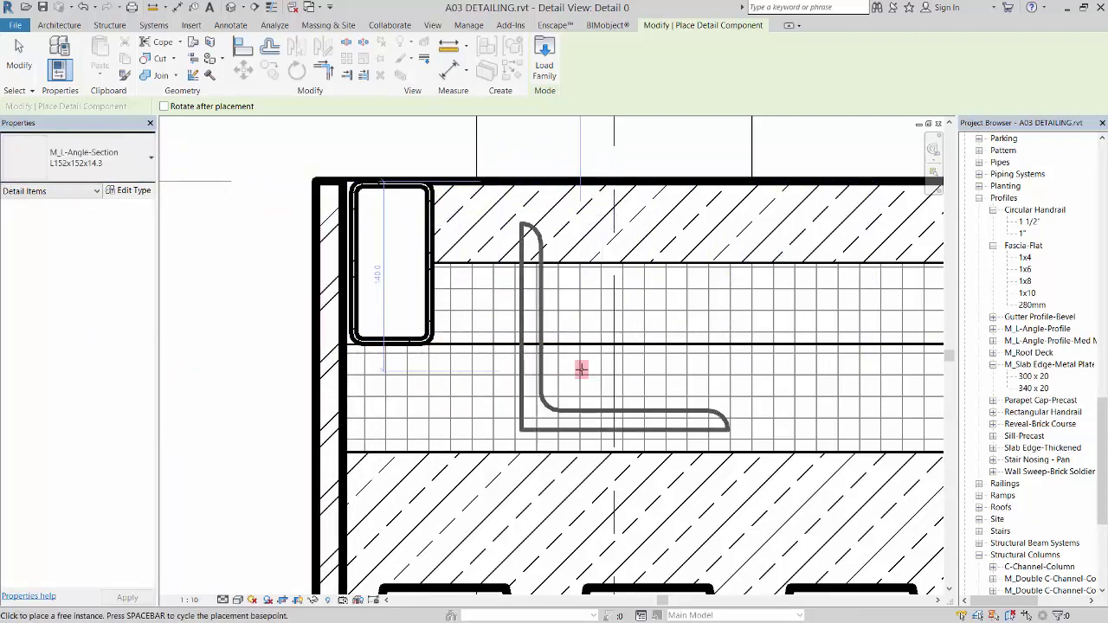
{"action": "scroll", "coordinate": [549, 334], "scroll_direction": "down", "scroll_amount": 3}
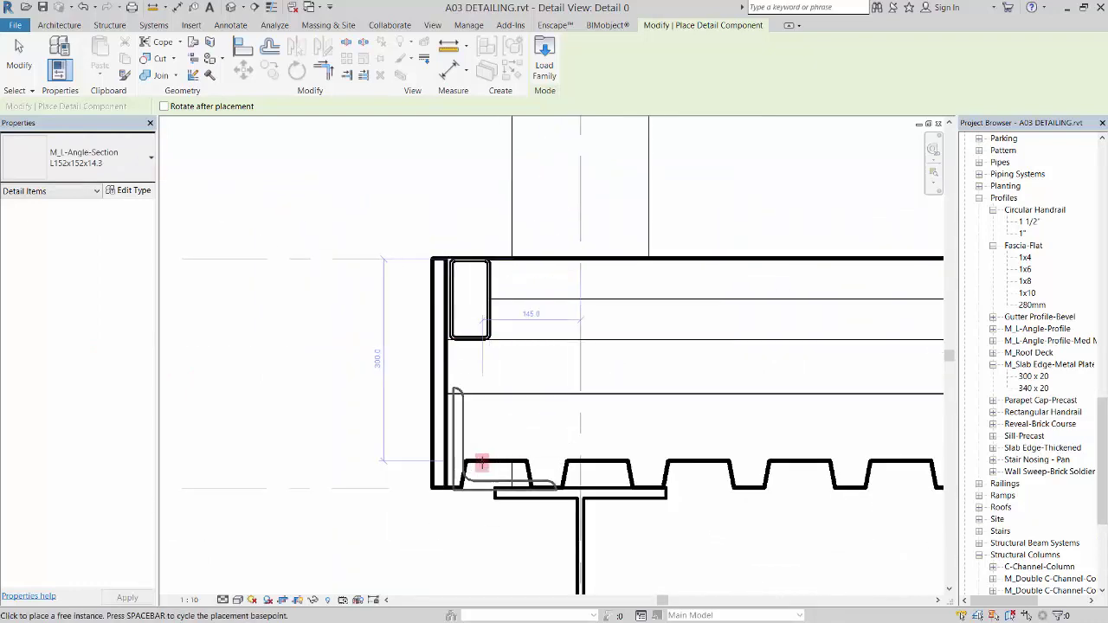
{"action": "scroll", "coordinate": [481, 463], "scroll_direction": "up", "scroll_amount": 2}
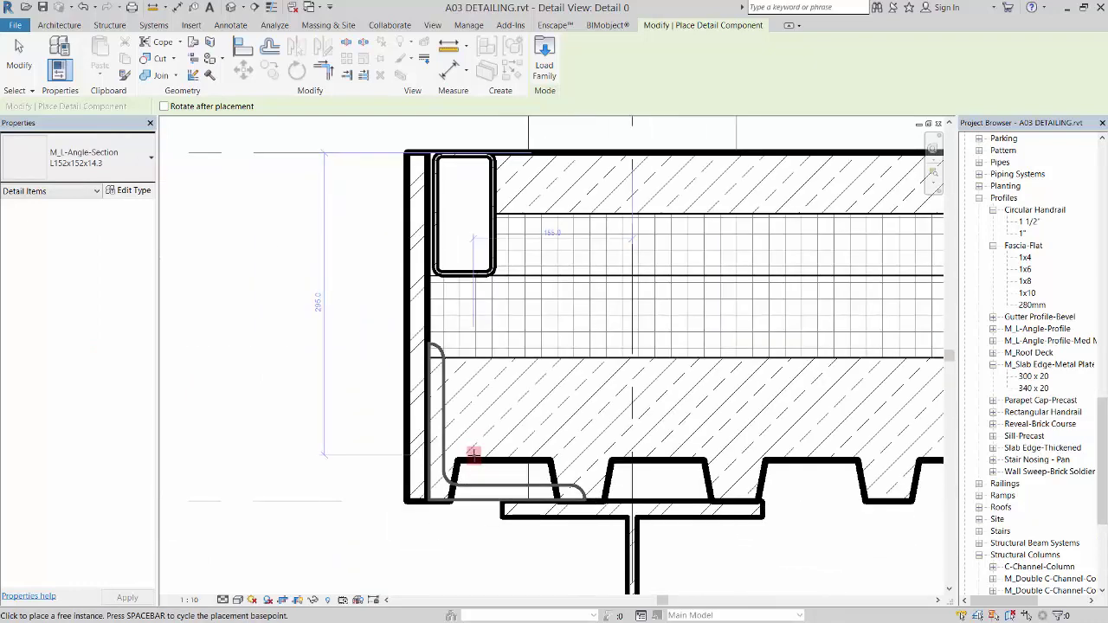
{"action": "left_click", "coordinate": [473, 454]}
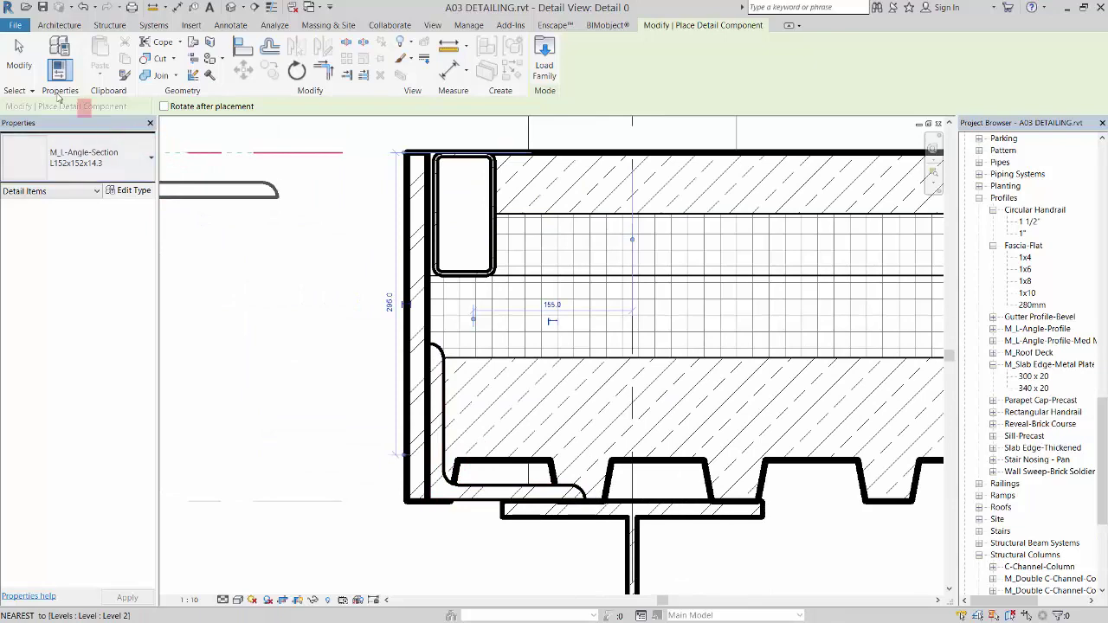
{"action": "left_click", "coordinate": [19, 69]}
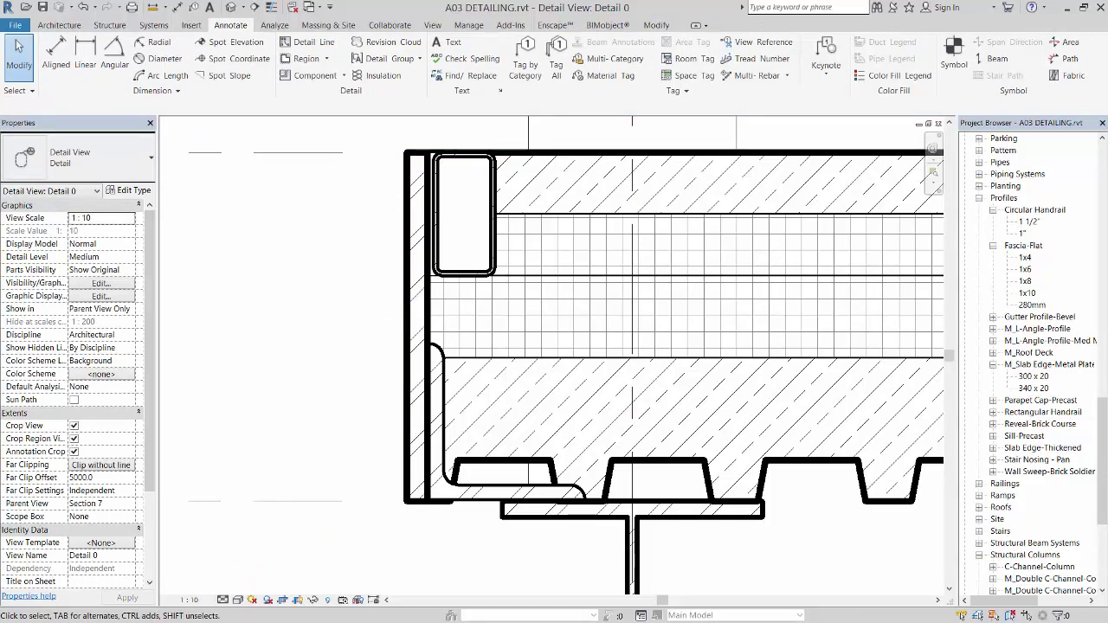
Switch to the reference PDF, look up the lower steel angle's size in the legend, and return to Revit.
{"action": "key", "text": "alt+Tab"}
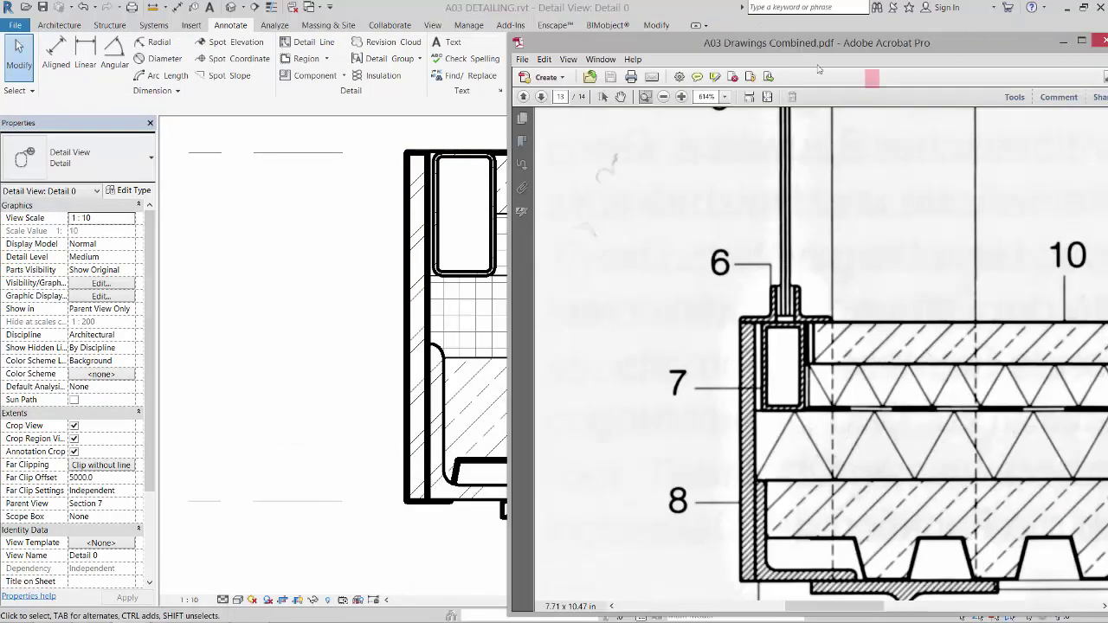
{"action": "left_click", "coordinate": [768, 96]}
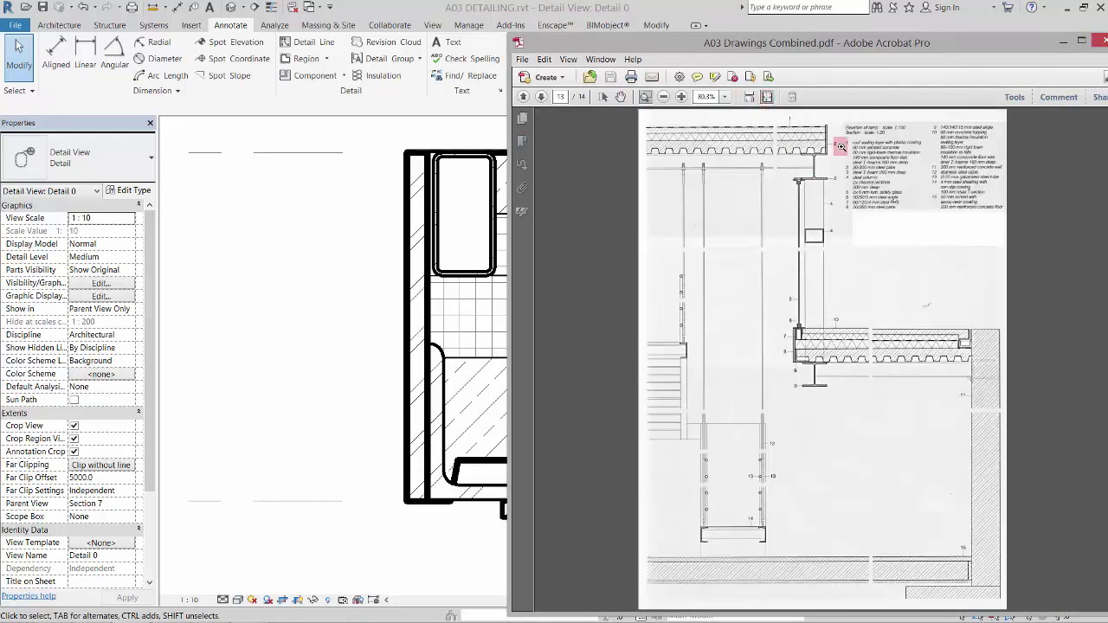
{"action": "left_click_drag", "start_coordinate": [831, 144], "coordinate": [967, 227]}
{"action": "left_click_drag", "start_coordinate": [983, 606], "coordinate": [1050, 606]}
{"action": "left_click", "coordinate": [1064, 40]}
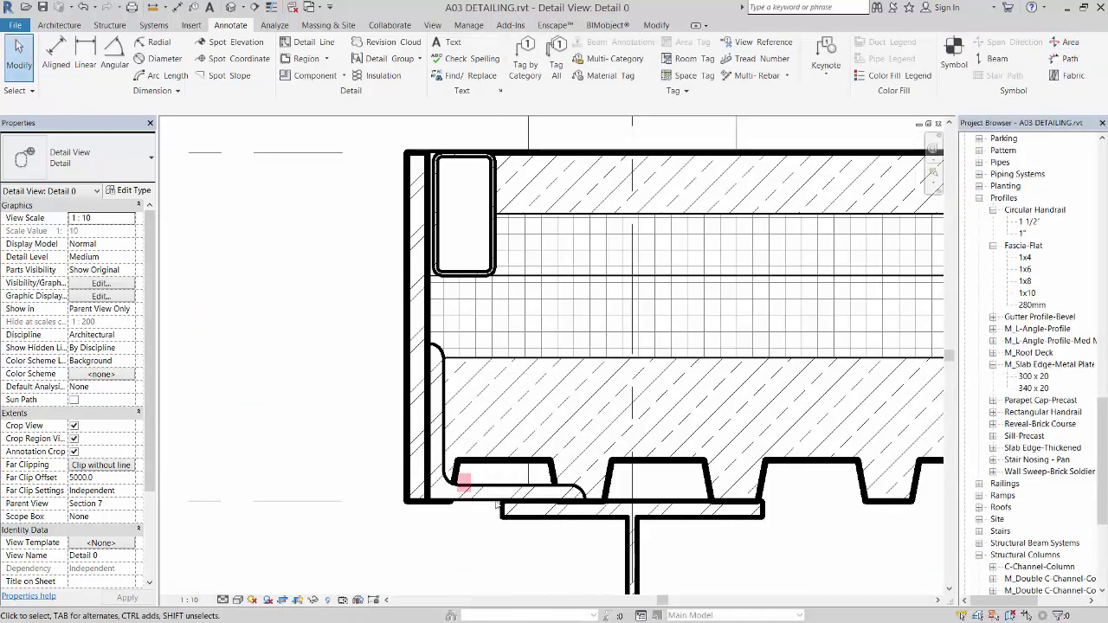
Rename the placed steel angle's type as L140x140x15.
{"action": "left_click", "coordinate": [448, 390]}
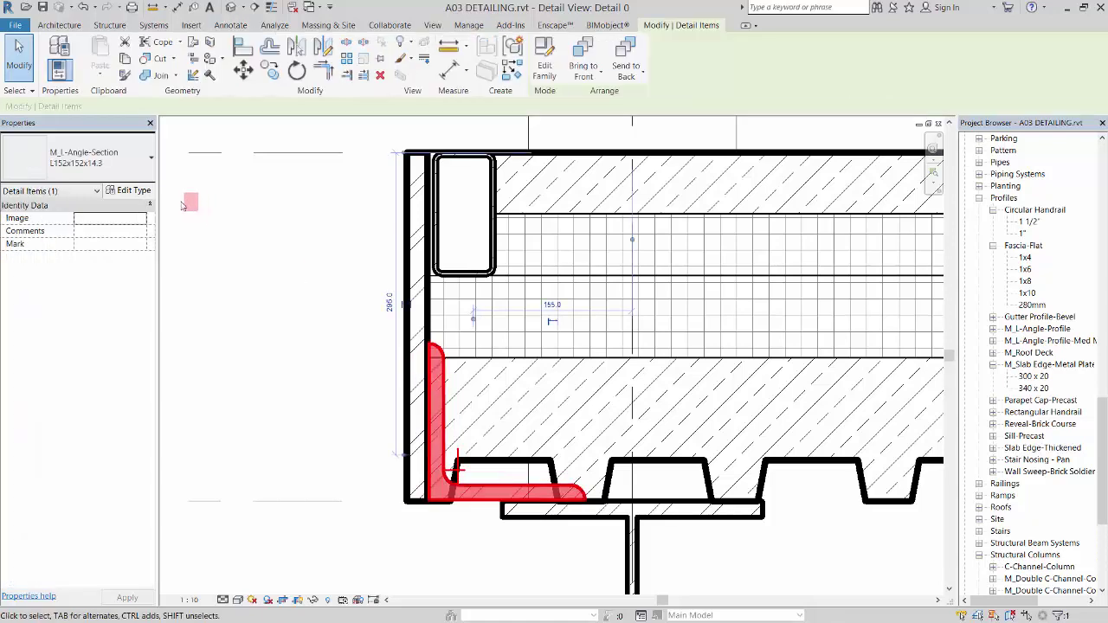
{"action": "left_click", "coordinate": [130, 190]}
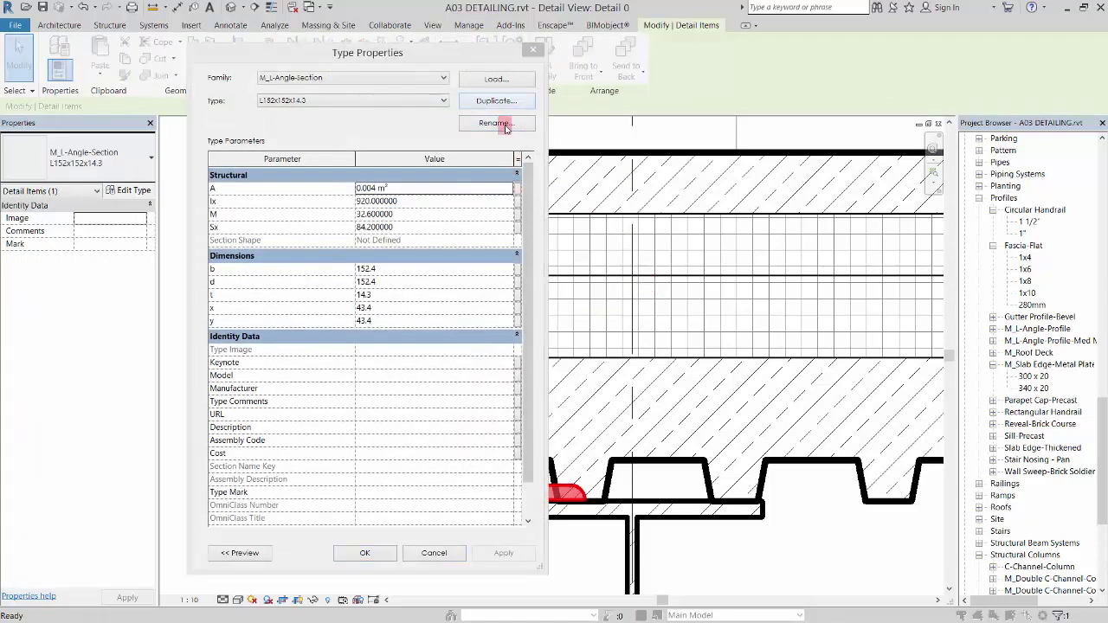
{"action": "left_click", "coordinate": [509, 122]}
{"action": "left_click", "coordinate": [340, 315]}
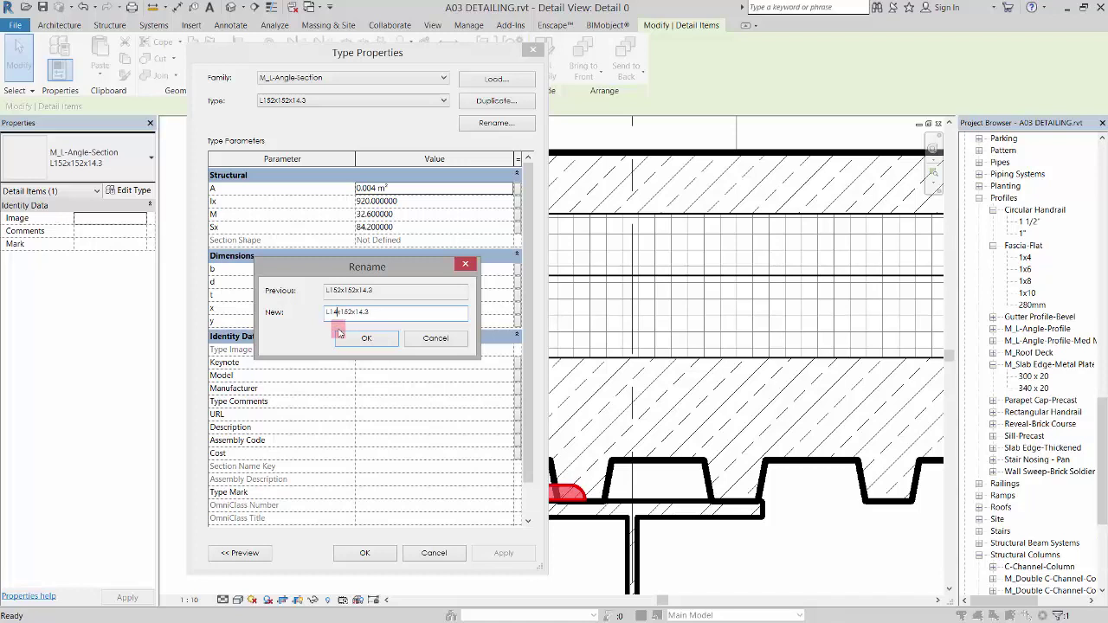
{"action": "type", "text": "0"}
{"action": "left_click", "coordinate": [364, 317]}
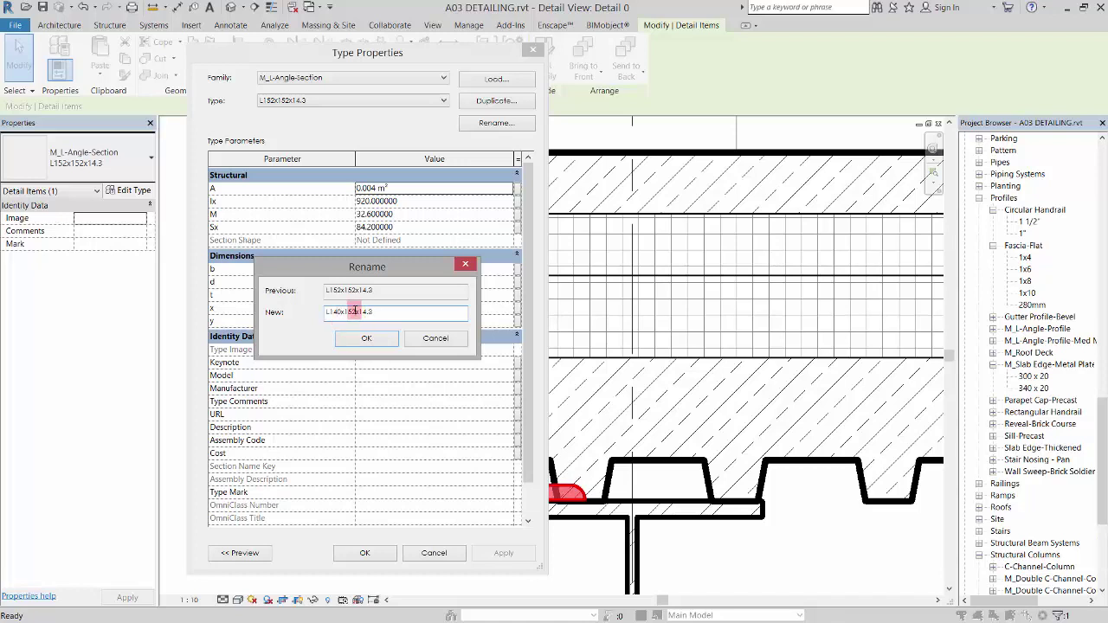
{"action": "type", "text": "40"}
{"action": "left_click", "coordinate": [383, 309]}
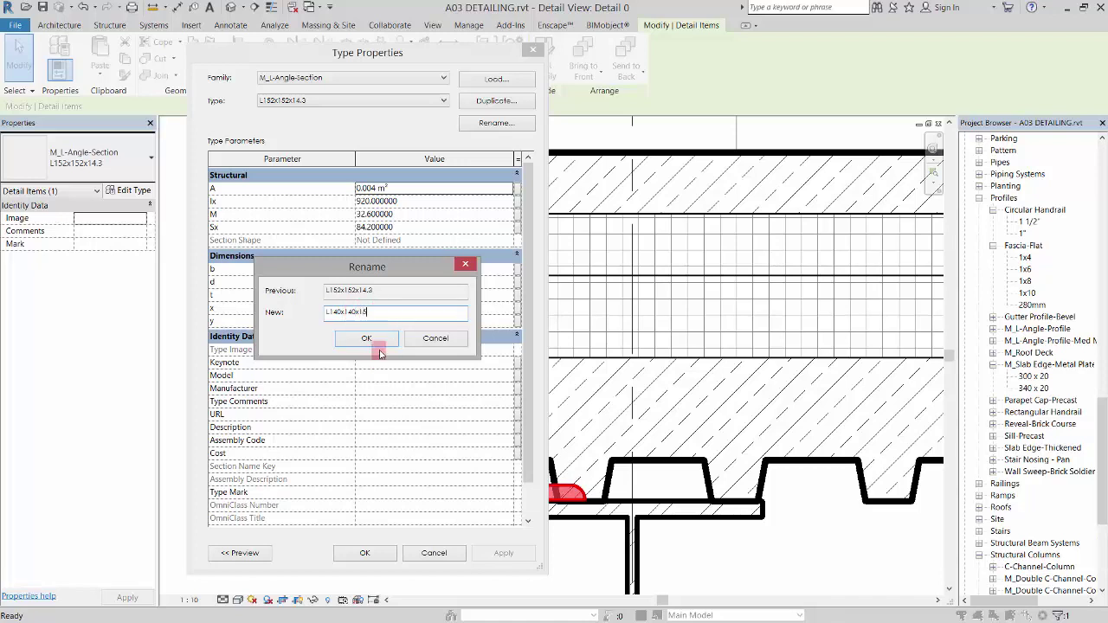
{"action": "left_click", "coordinate": [380, 343]}
Set the angle type's dimensions b and d to 140 and thickness t to 15.
{"action": "left_click", "coordinate": [398, 270]}
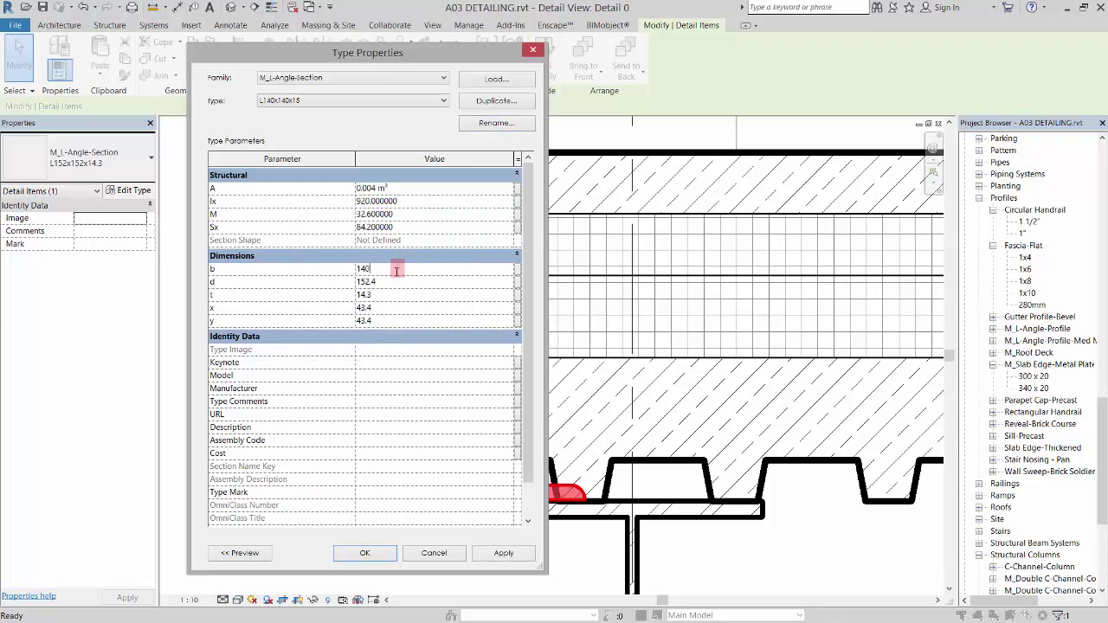
{"action": "left_click", "coordinate": [388, 284]}
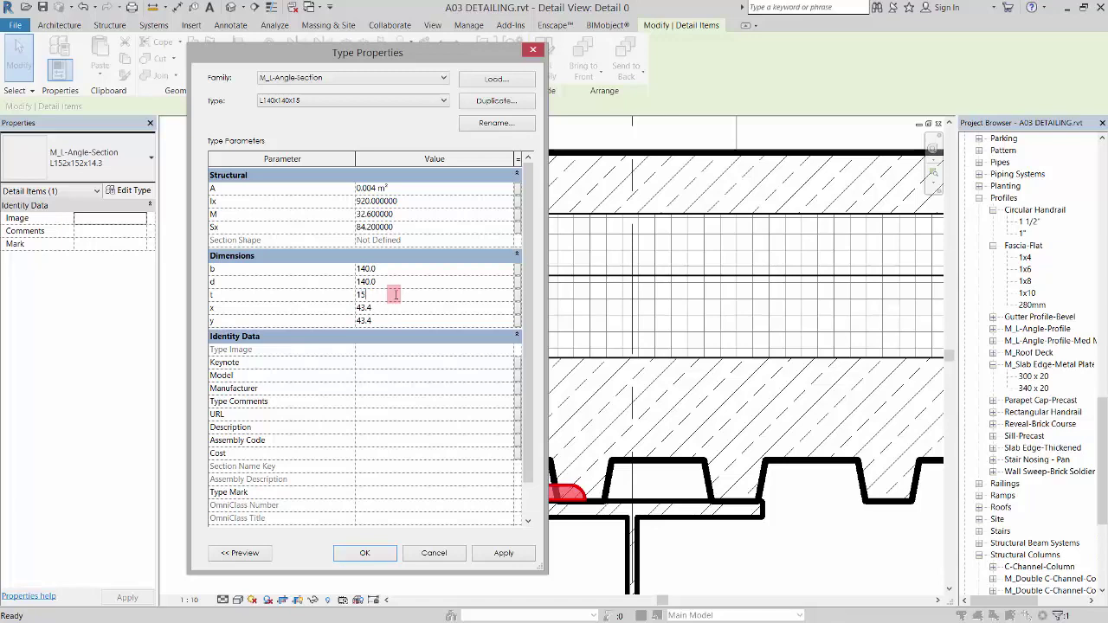
{"action": "left_click", "coordinate": [365, 552]}
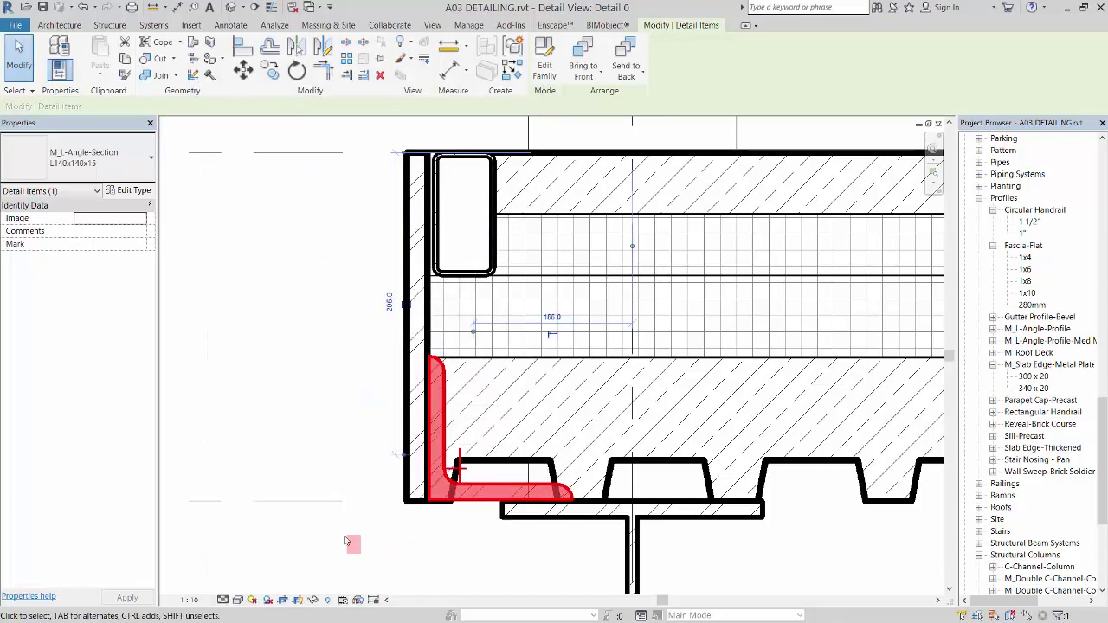
{"action": "left_click", "coordinate": [325, 395]}
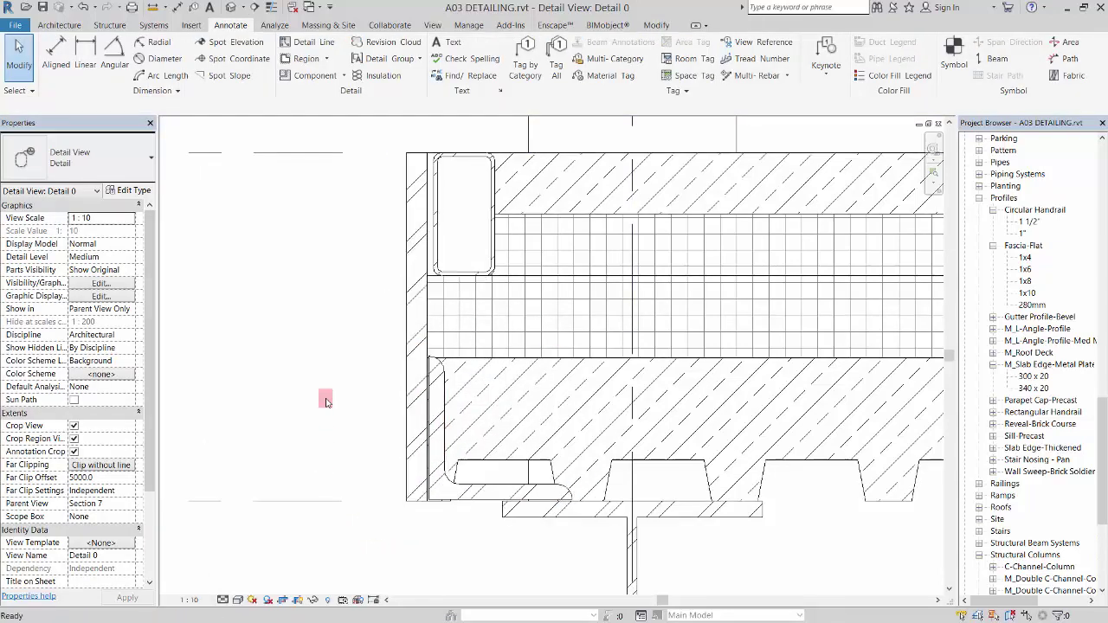
Move the steel angle so its outer corner meets the corner between the edge plate and the slab's underside.
{"action": "scroll", "coordinate": [459, 543], "scroll_direction": "up", "scroll_amount": 4}
{"action": "left_click", "coordinate": [443, 433]}
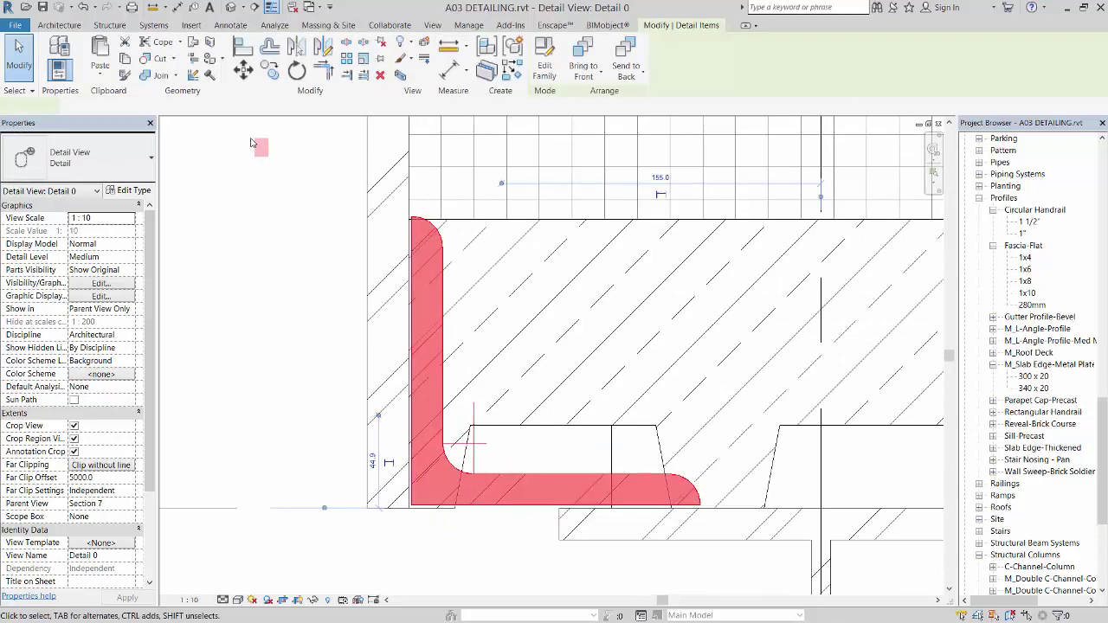
{"action": "left_click", "coordinate": [244, 70]}
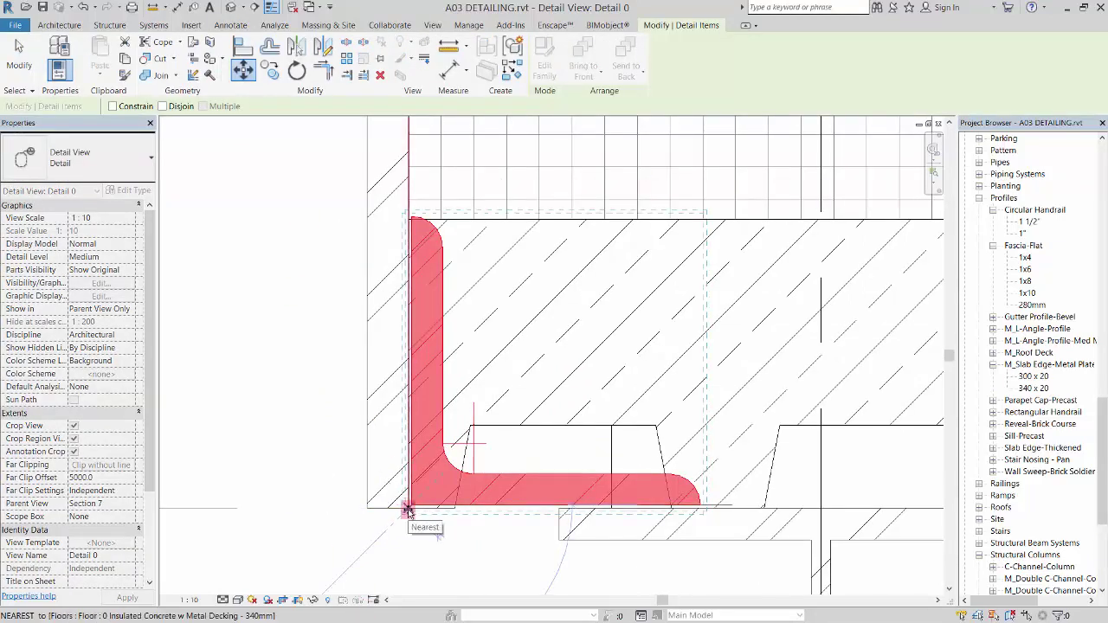
{"action": "left_click", "coordinate": [407, 509]}
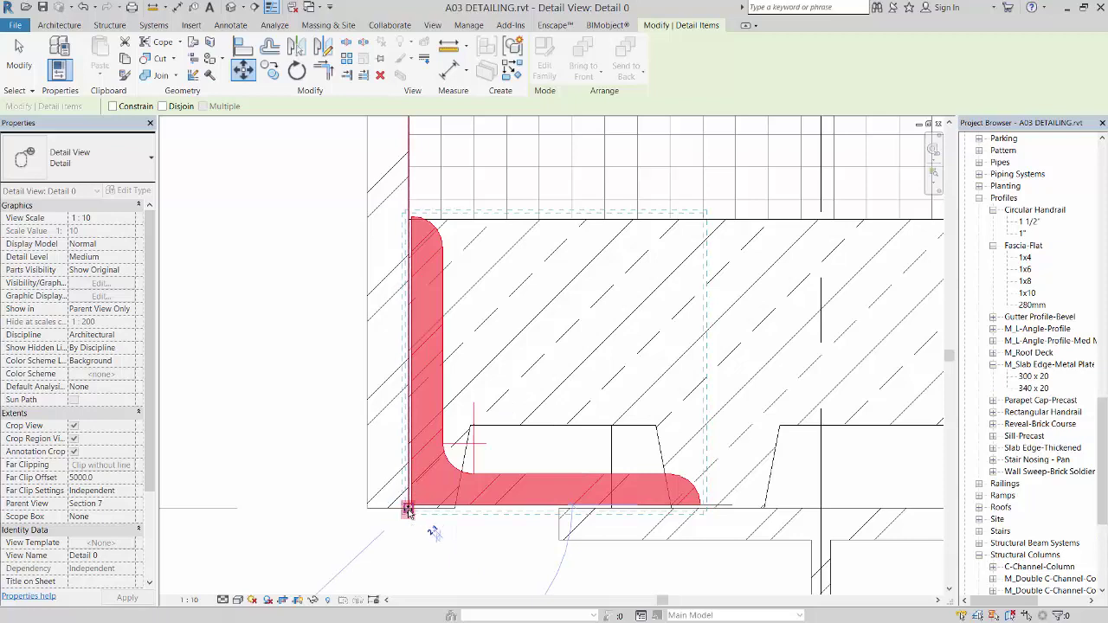
{"action": "left_click", "coordinate": [409, 512]}
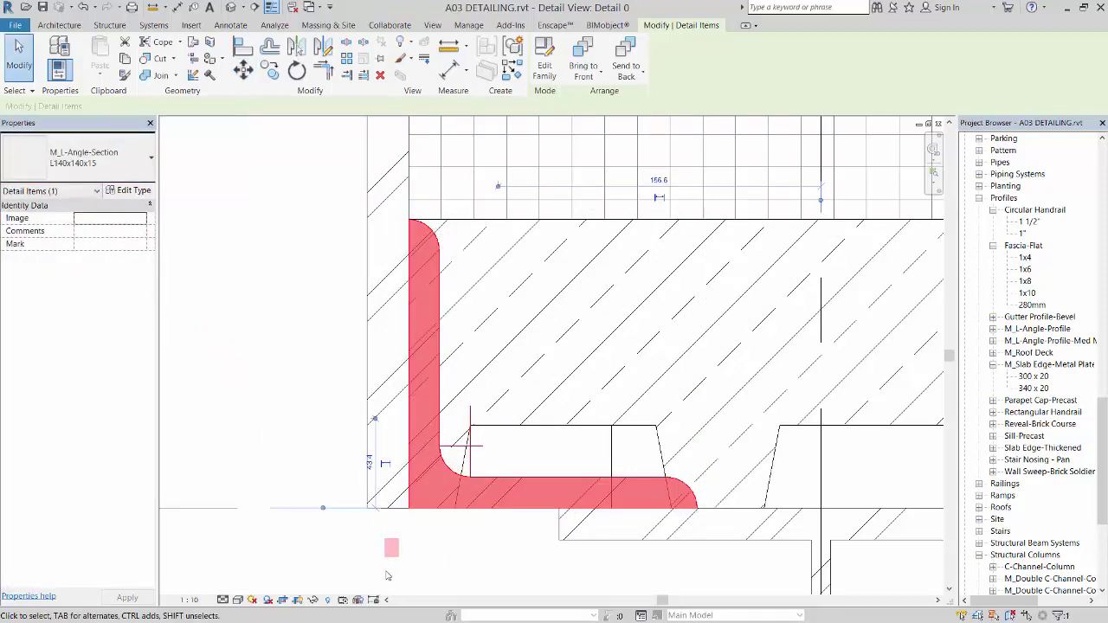
{"action": "left_click", "coordinate": [296, 569]}
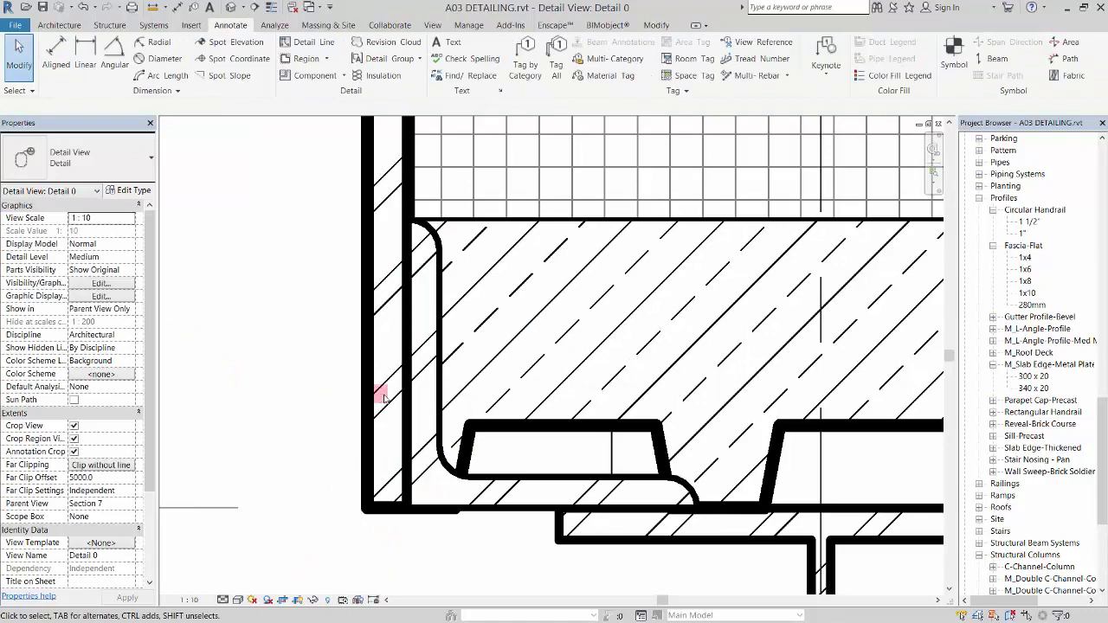
{"action": "scroll", "coordinate": [427, 409], "scroll_direction": "down", "scroll_amount": 2}
{"action": "scroll", "coordinate": [425, 416], "scroll_direction": "up", "scroll_amount": 4}
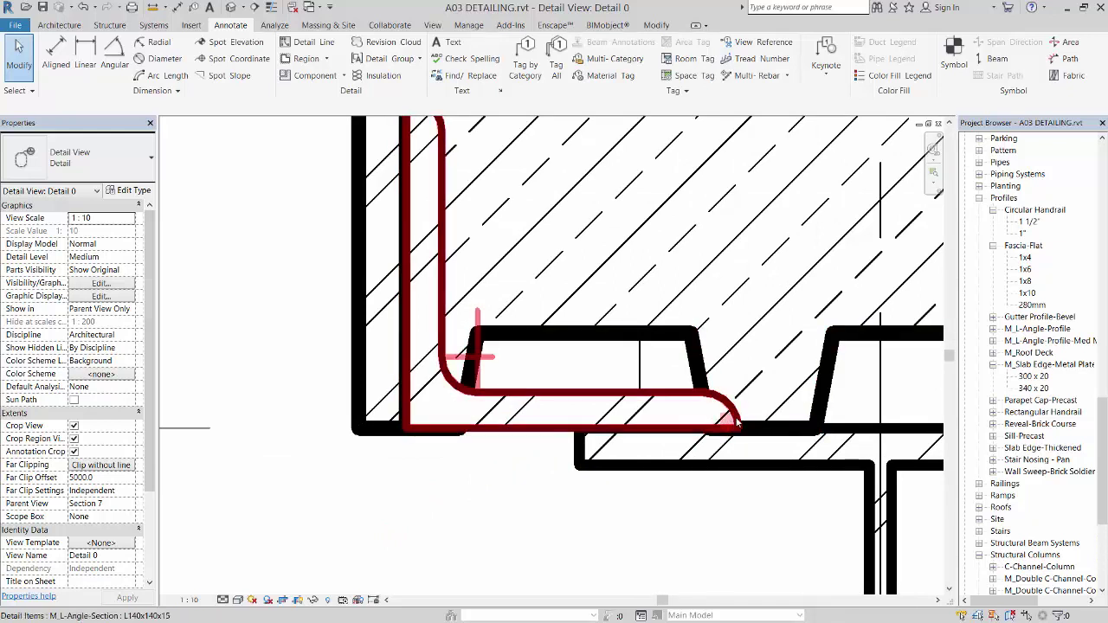
{"action": "left_click", "coordinate": [479, 428]}
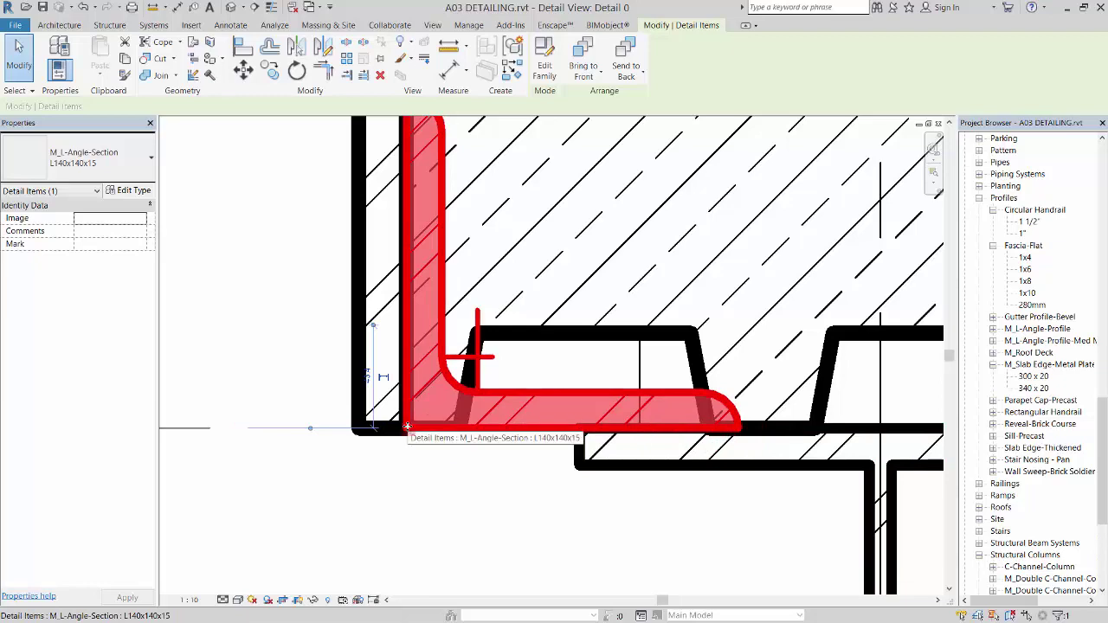
{"action": "left_click", "coordinate": [499, 510]}
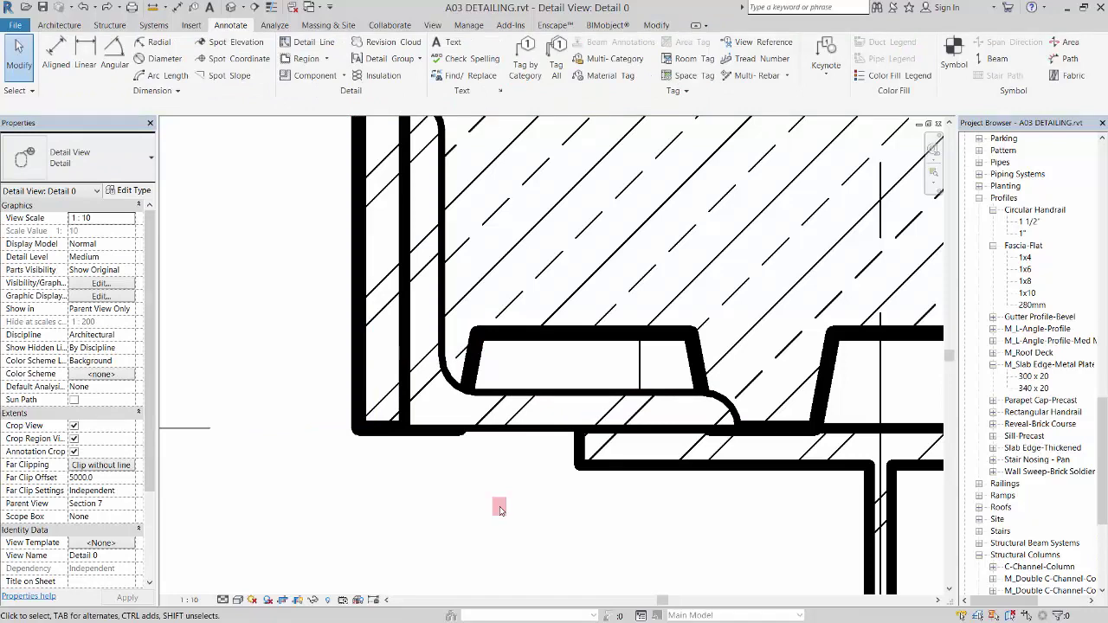
Place an L51x51x3.2 steel angle detail component above the hollow section, rotated so its horizontal leg is at the base and points right.
{"action": "scroll", "coordinate": [500, 510], "scroll_direction": "down", "scroll_amount": 2}
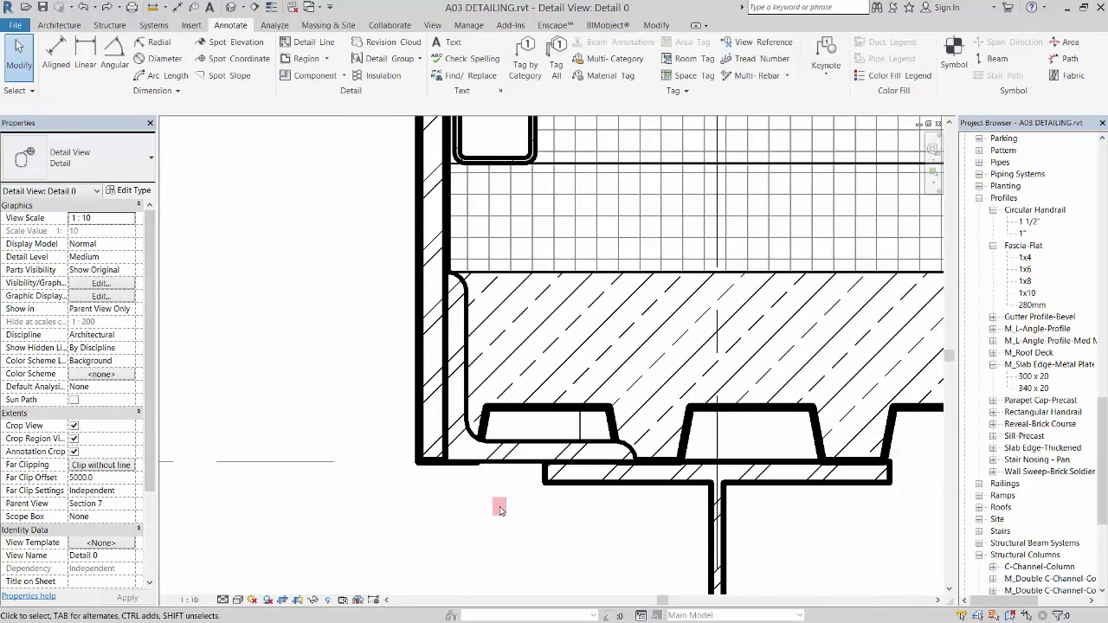
{"action": "scroll", "coordinate": [500, 510], "scroll_direction": "down", "scroll_amount": 1}
{"action": "scroll", "coordinate": [460, 483], "scroll_direction": "down", "scroll_amount": 1}
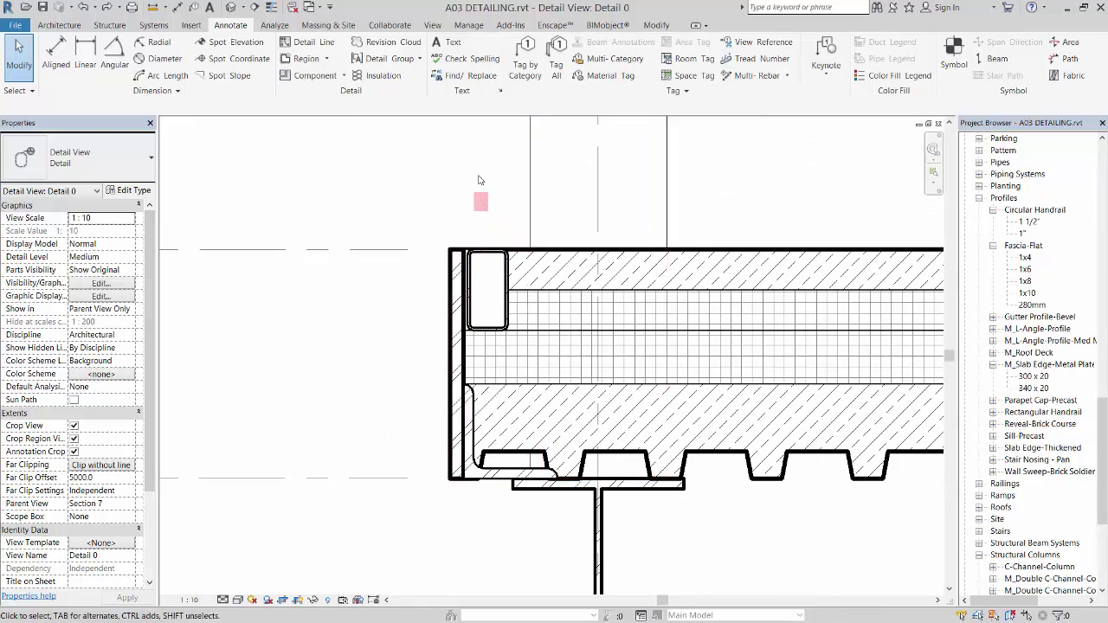
{"action": "left_click", "coordinate": [344, 76]}
{"action": "left_click", "coordinate": [342, 92]}
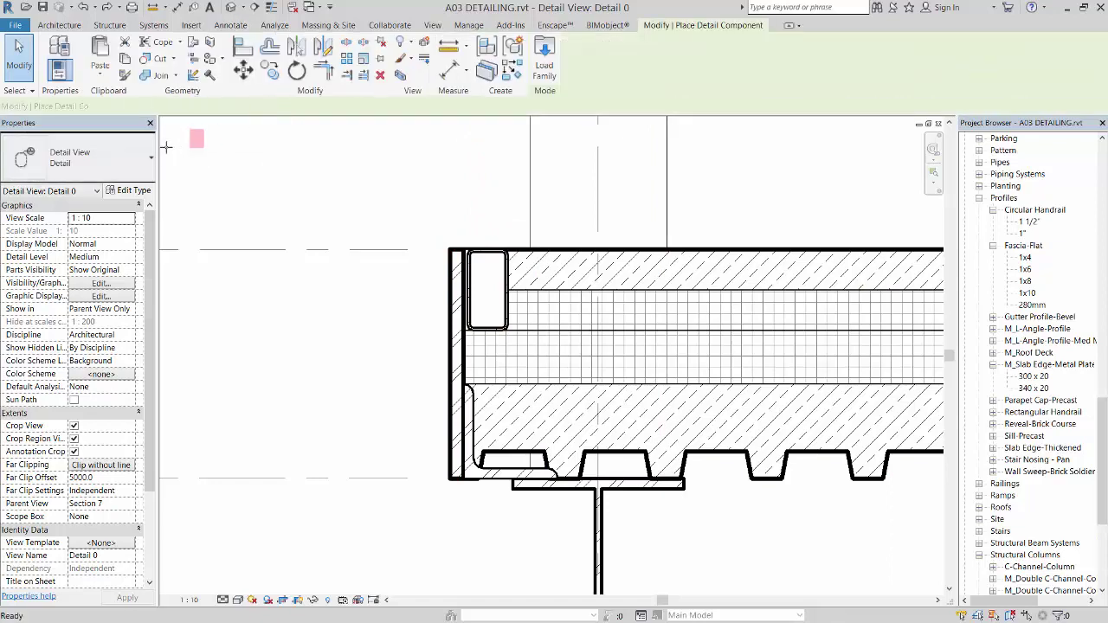
{"action": "left_click", "coordinate": [119, 171]}
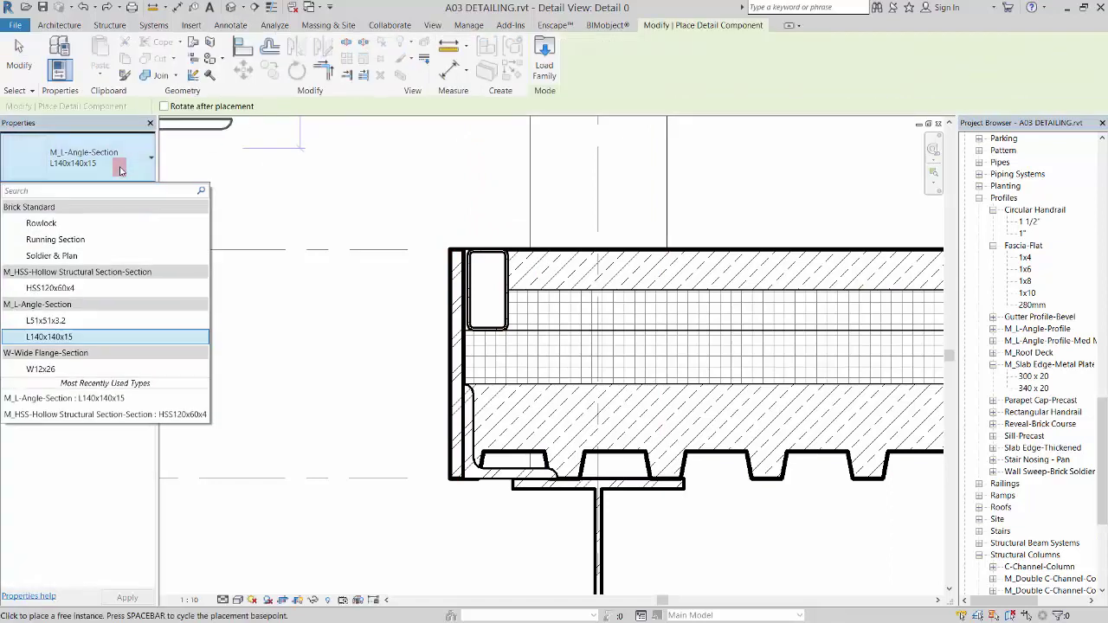
{"action": "left_click", "coordinate": [74, 321]}
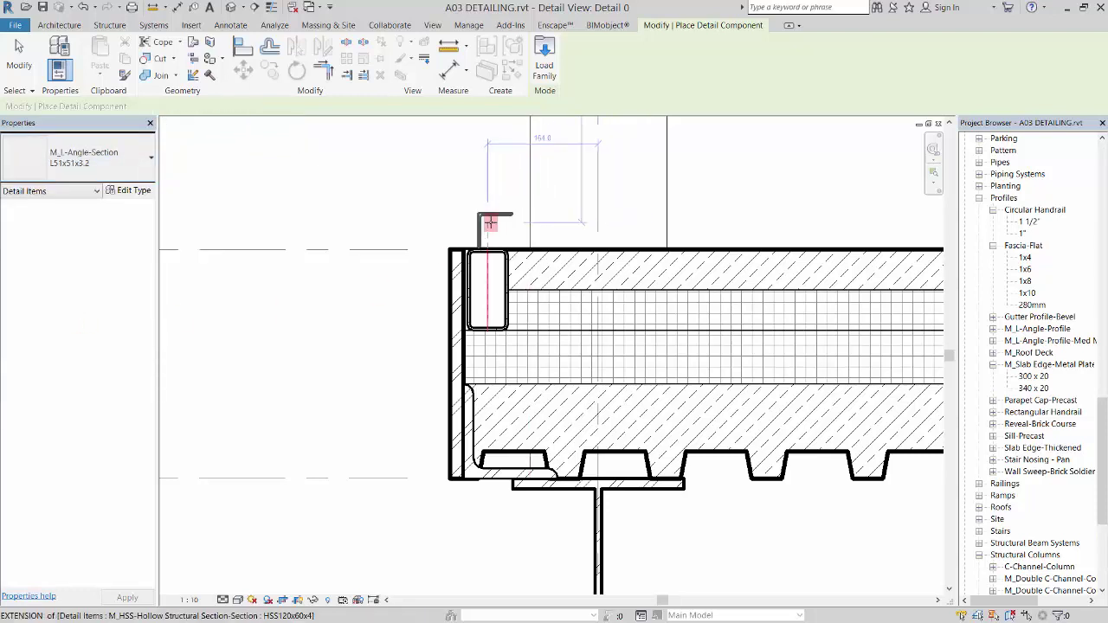
{"action": "key", "text": "space"}
{"action": "scroll", "coordinate": [490, 222], "scroll_direction": "up", "scroll_amount": 5}
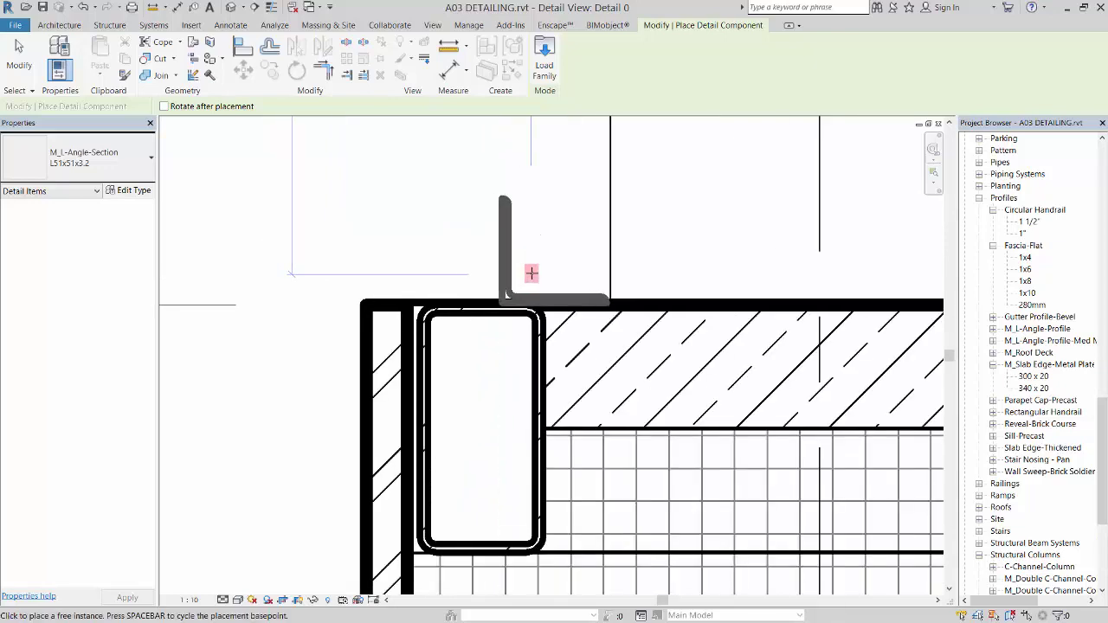
{"action": "left_click", "coordinate": [531, 270]}
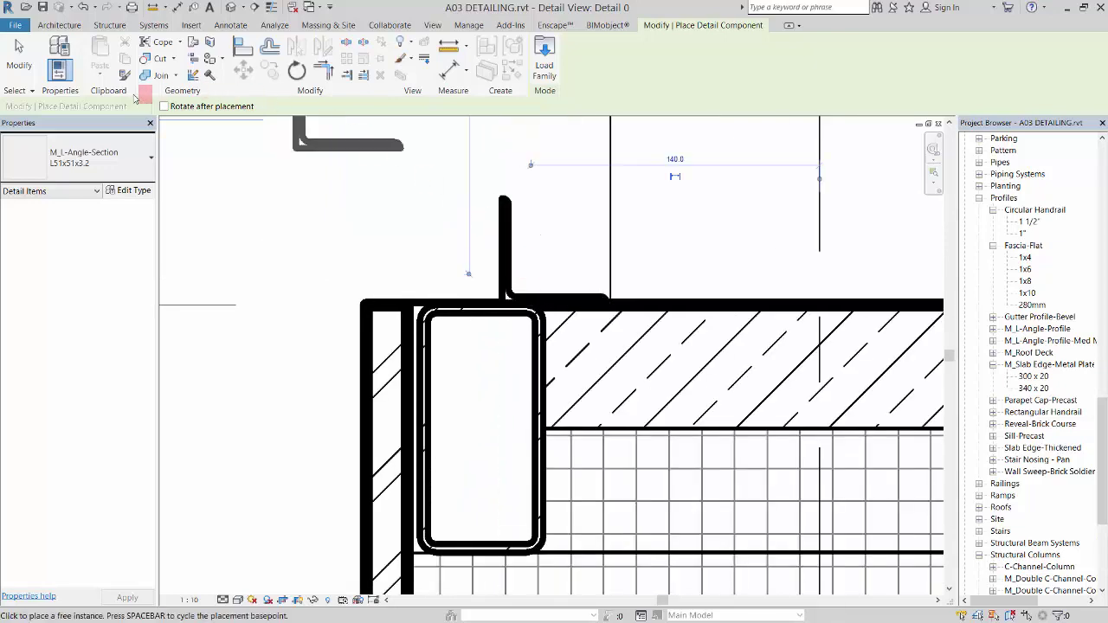
{"action": "left_click", "coordinate": [17, 54]}
Rename the placed upper angle's type as L50x50x4.
{"action": "left_click", "coordinate": [495, 206]}
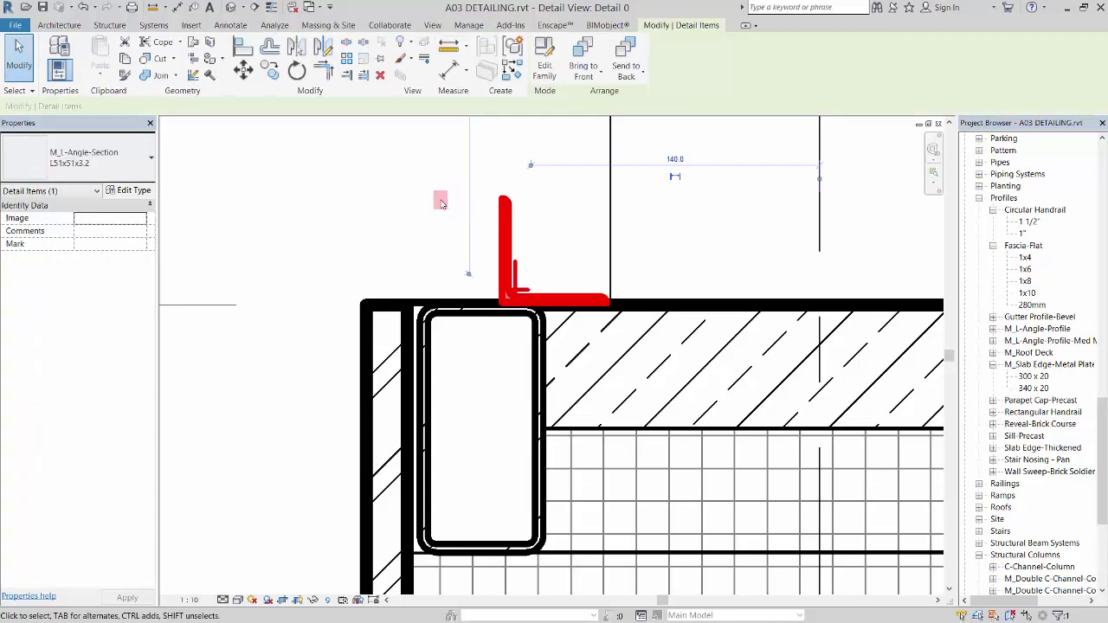
{"action": "left_click", "coordinate": [130, 189]}
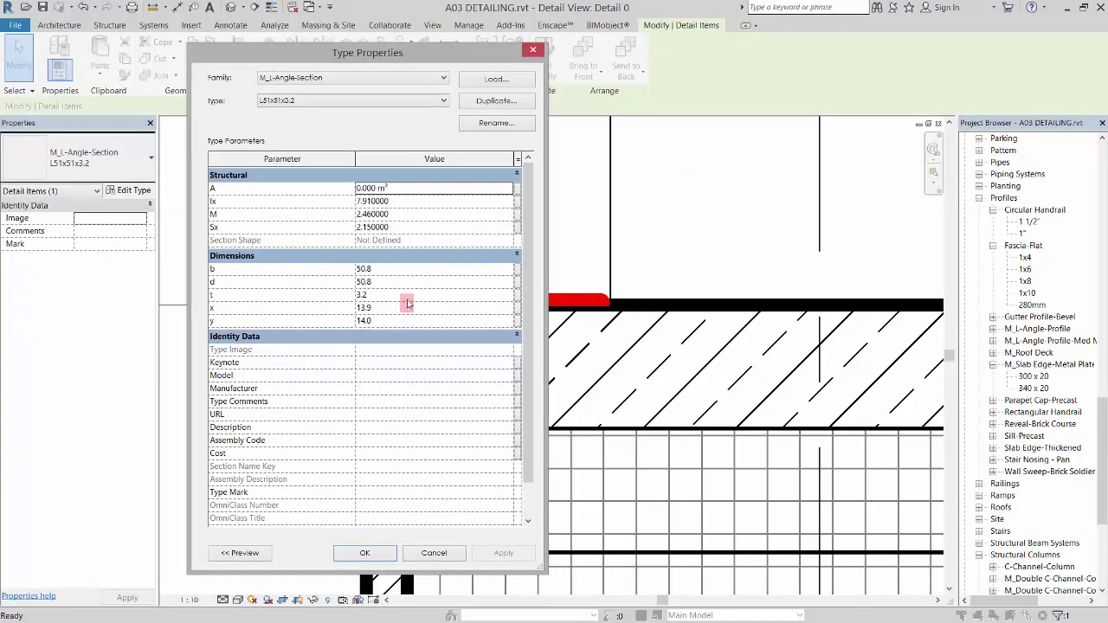
{"action": "left_click", "coordinate": [496, 122]}
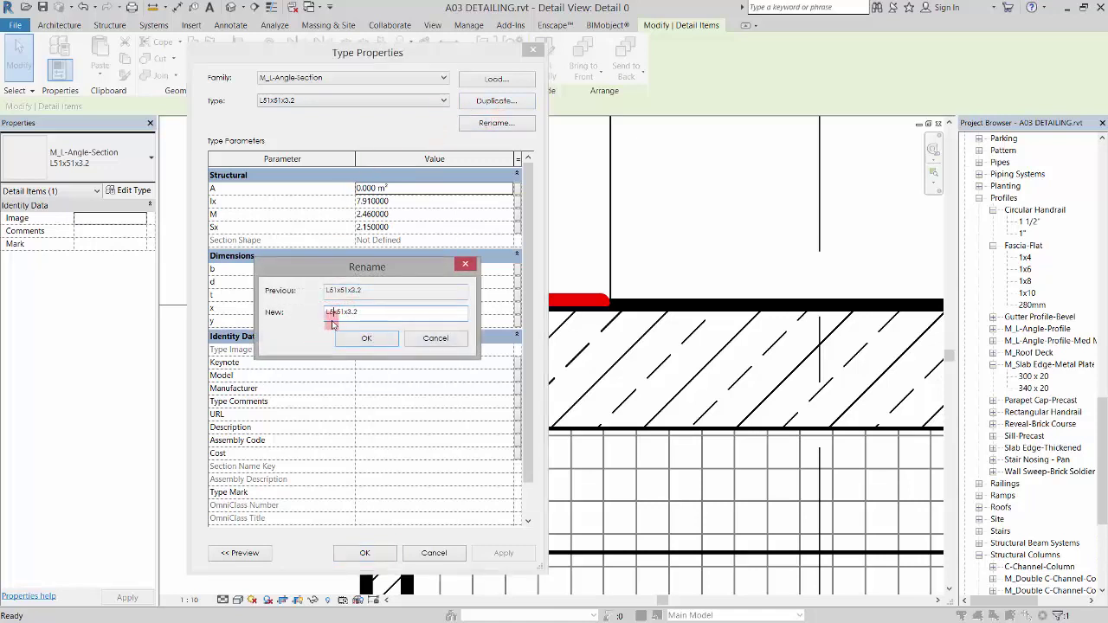
{"action": "type", "text": "0x4"}
{"action": "left_click", "coordinate": [372, 339]}
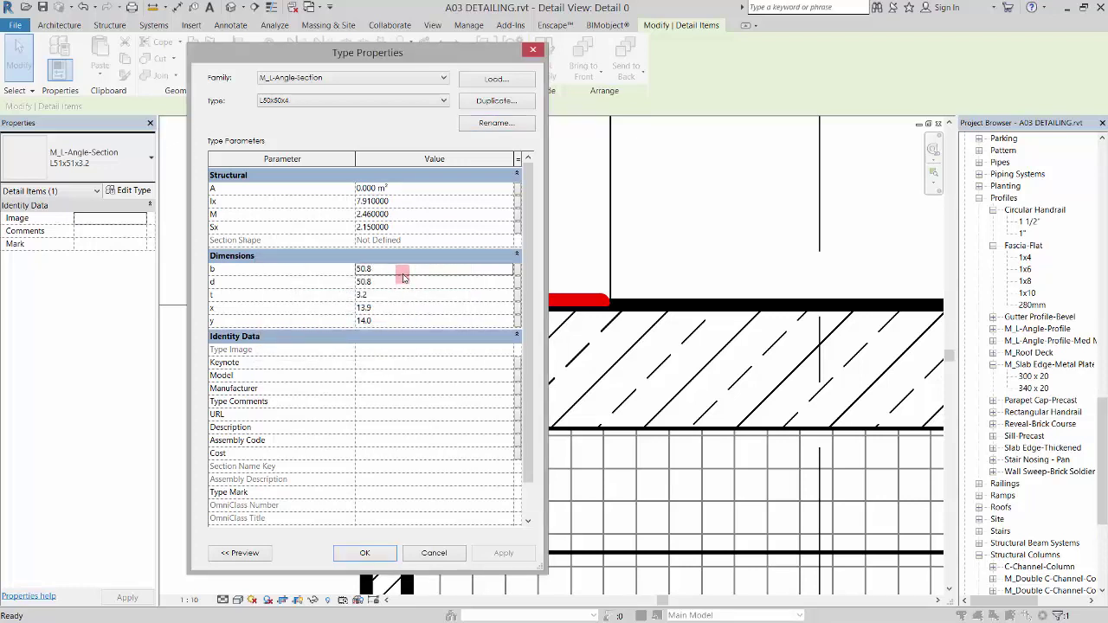
Set the angle type's dimensions b and d to 50 and its thickness t to match the L50x50x4 name.
{"action": "left_click", "coordinate": [403, 273]}
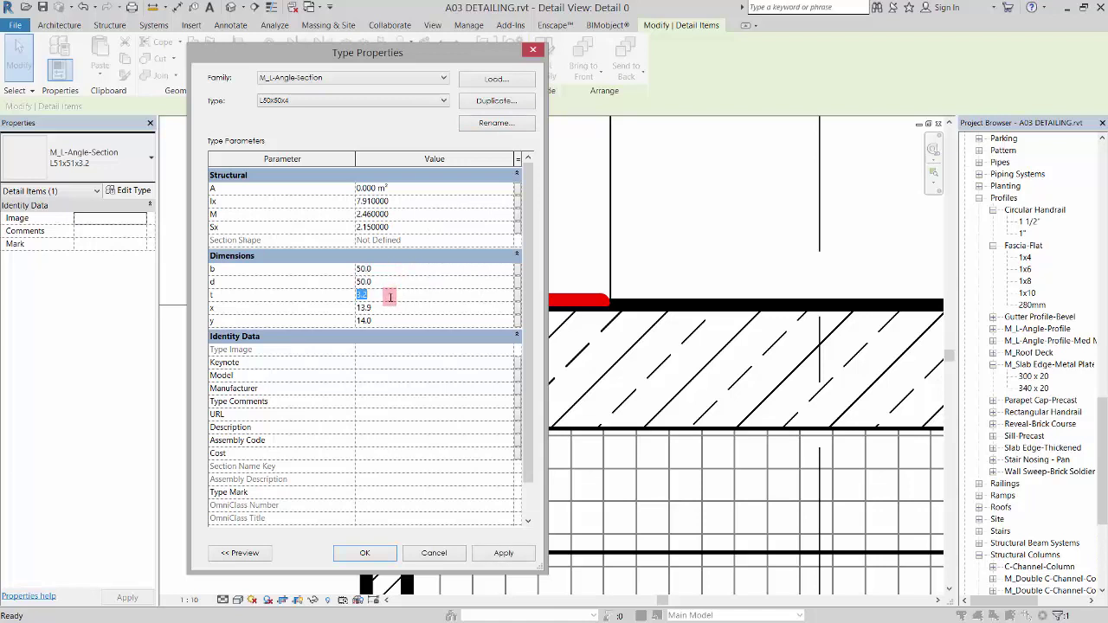
{"action": "left_click", "coordinate": [378, 554]}
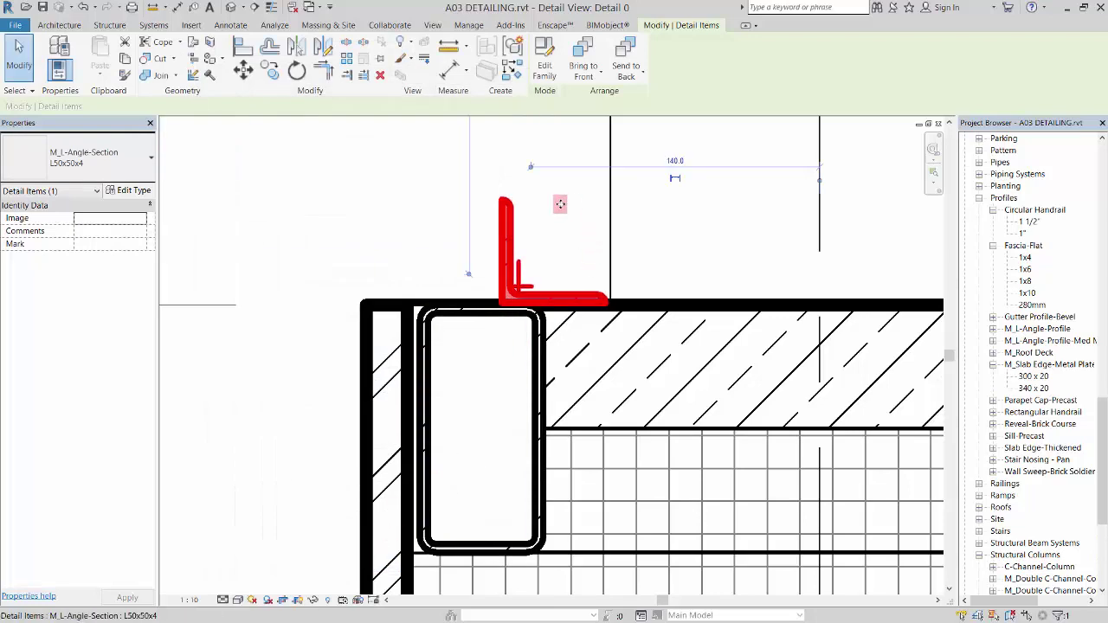
{"action": "left_click", "coordinate": [19, 54]}
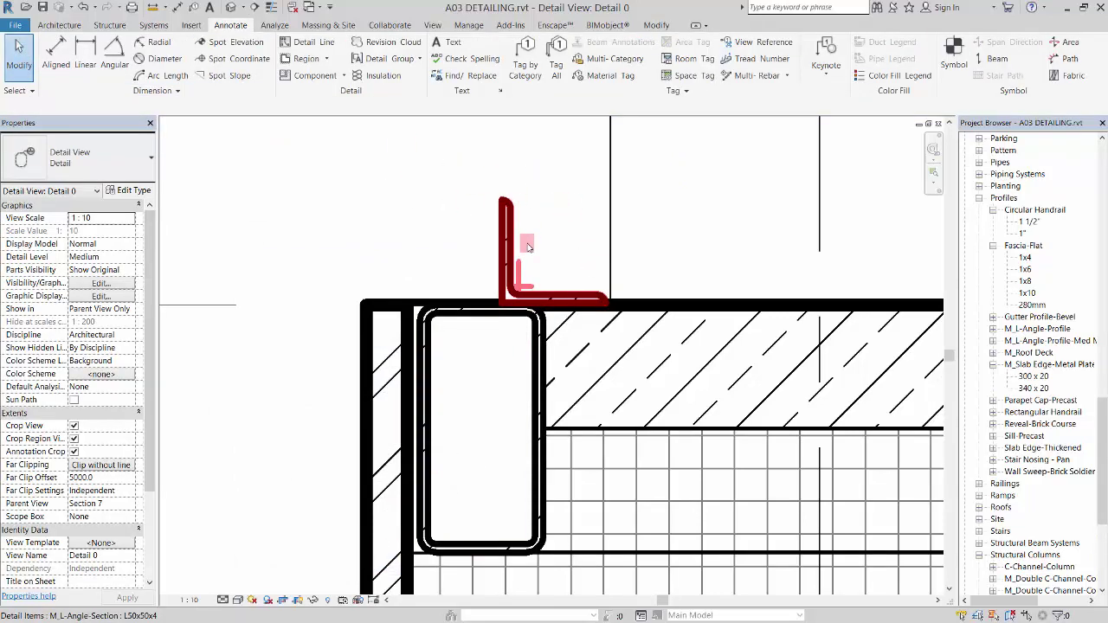
Display the detail view with thin lines around the upper angle and hollow section.
{"action": "key", "text": "t"}
{"action": "key", "text": "l"}
{"action": "scroll", "coordinate": [525, 246], "scroll_direction": "up", "scroll_amount": 2}
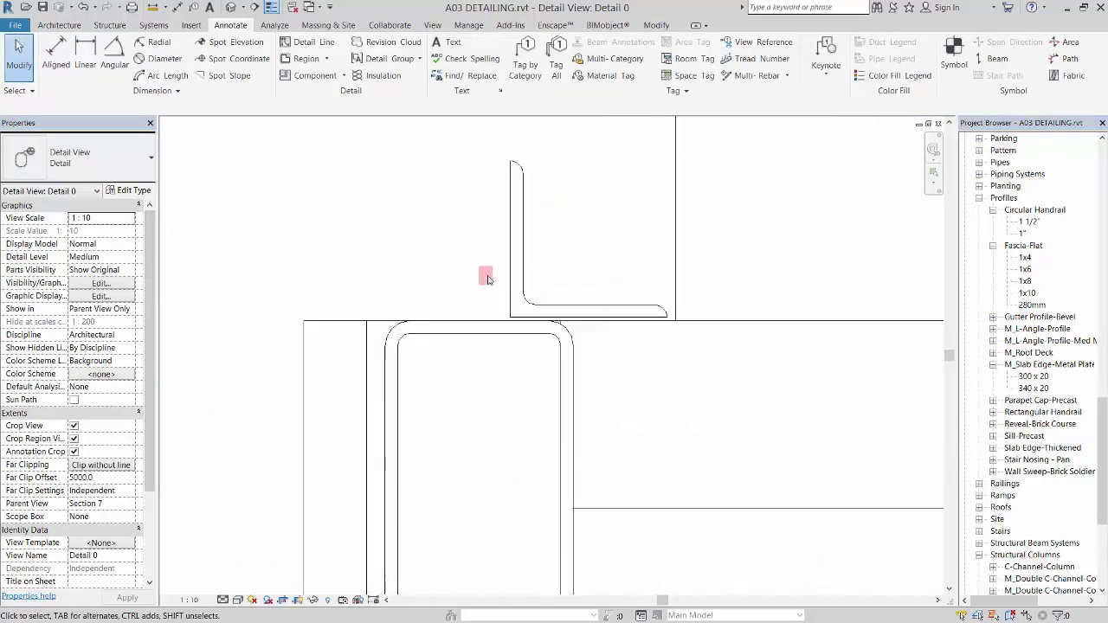
Mirror a copy of the upper angle about a vertical axis drawn to its left above the hollow section.
{"action": "left_click", "coordinate": [523, 246]}
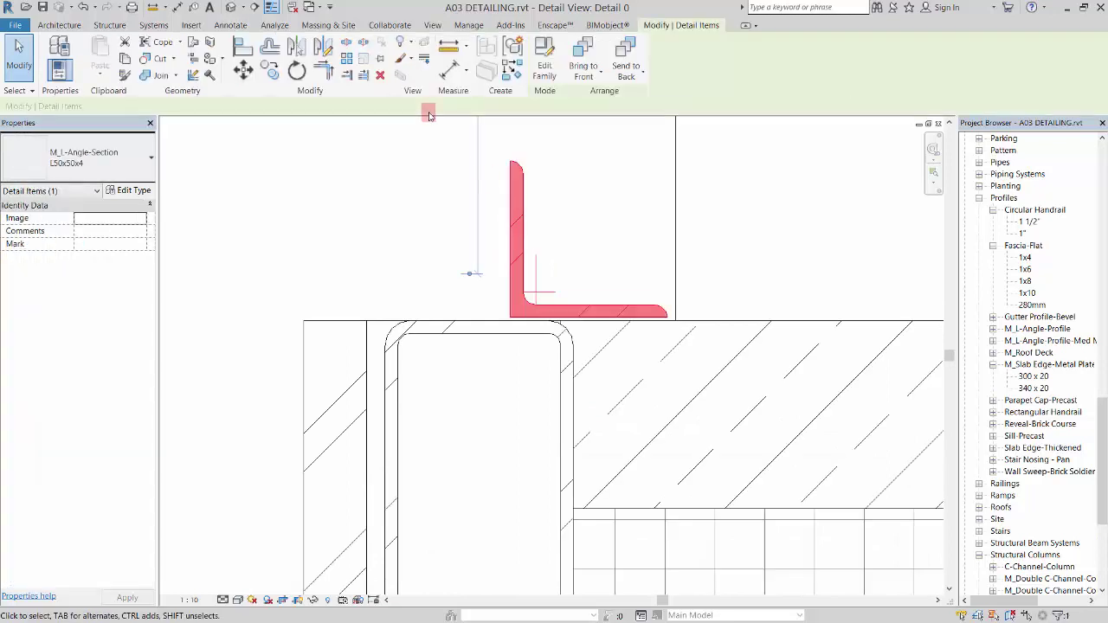
{"action": "left_click", "coordinate": [326, 50]}
{"action": "left_click", "coordinate": [464, 321]}
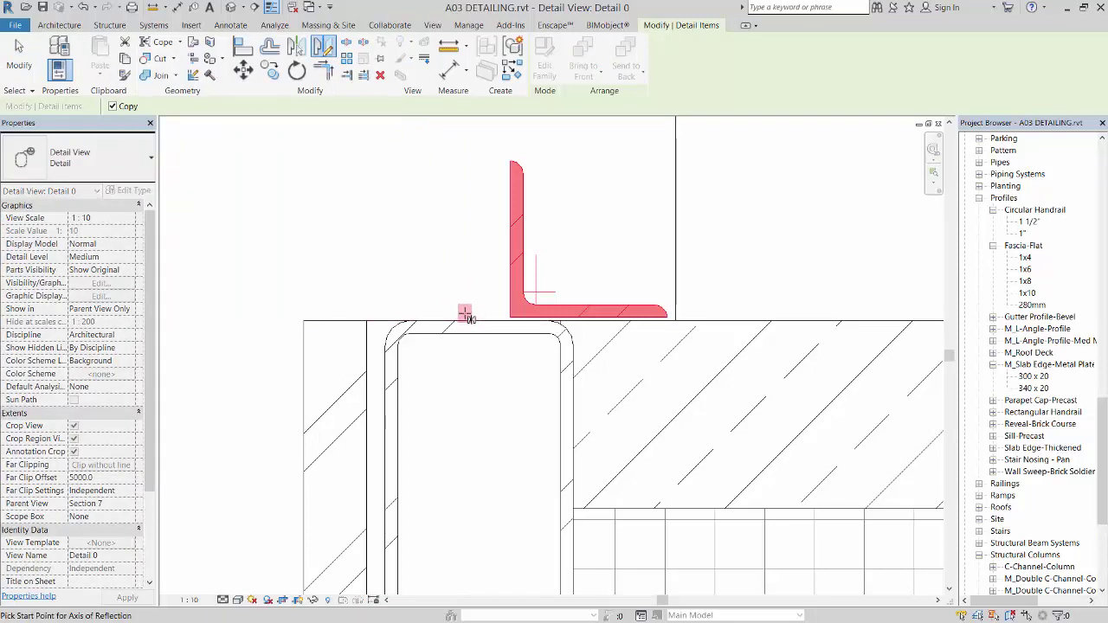
{"action": "left_click", "coordinate": [465, 148]}
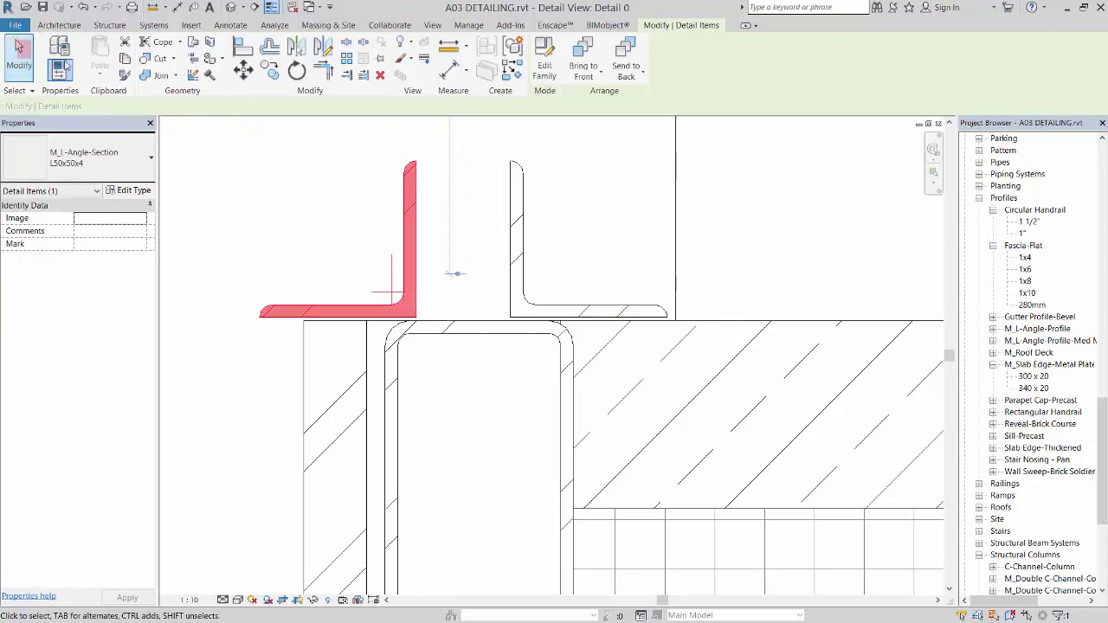
Move the mirrored angle back to back against the original and offset it 24 mm to the left.
{"action": "left_click", "coordinate": [243, 69]}
{"action": "left_click_drag", "start_coordinate": [417, 162], "coordinate": [511, 162]}
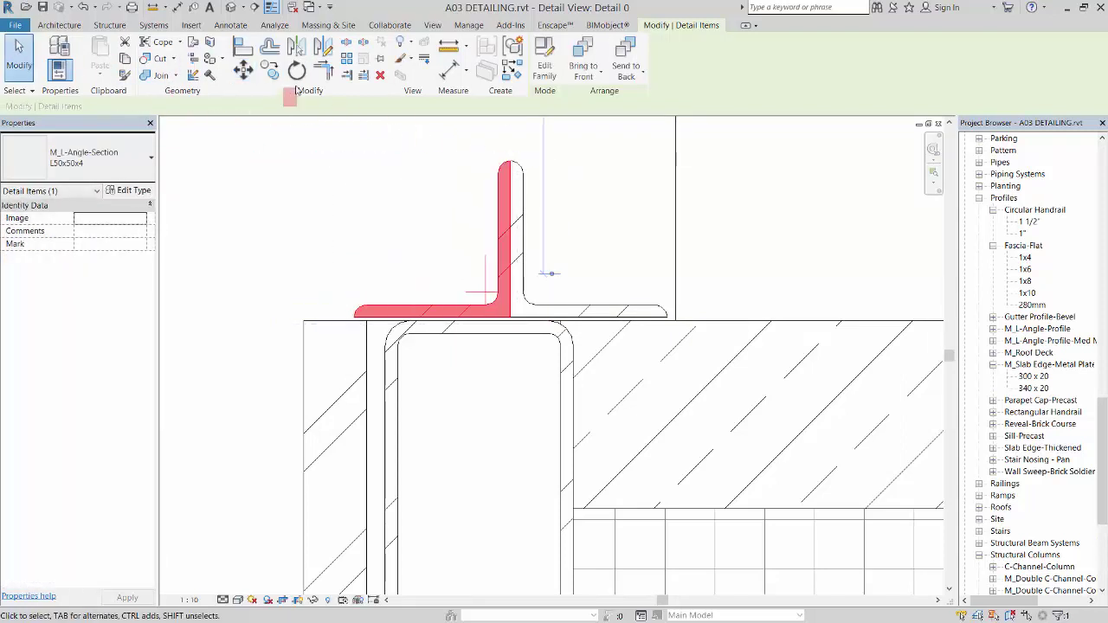
{"action": "left_click", "coordinate": [243, 70]}
{"action": "left_click", "coordinate": [403, 152]}
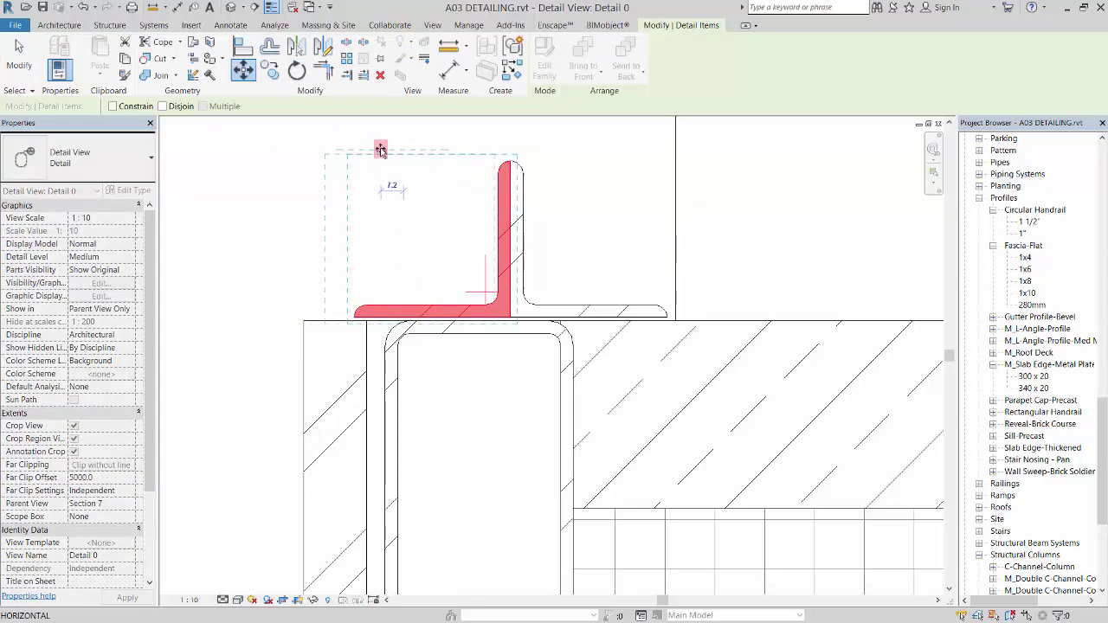
{"action": "left_click", "coordinate": [381, 149]}
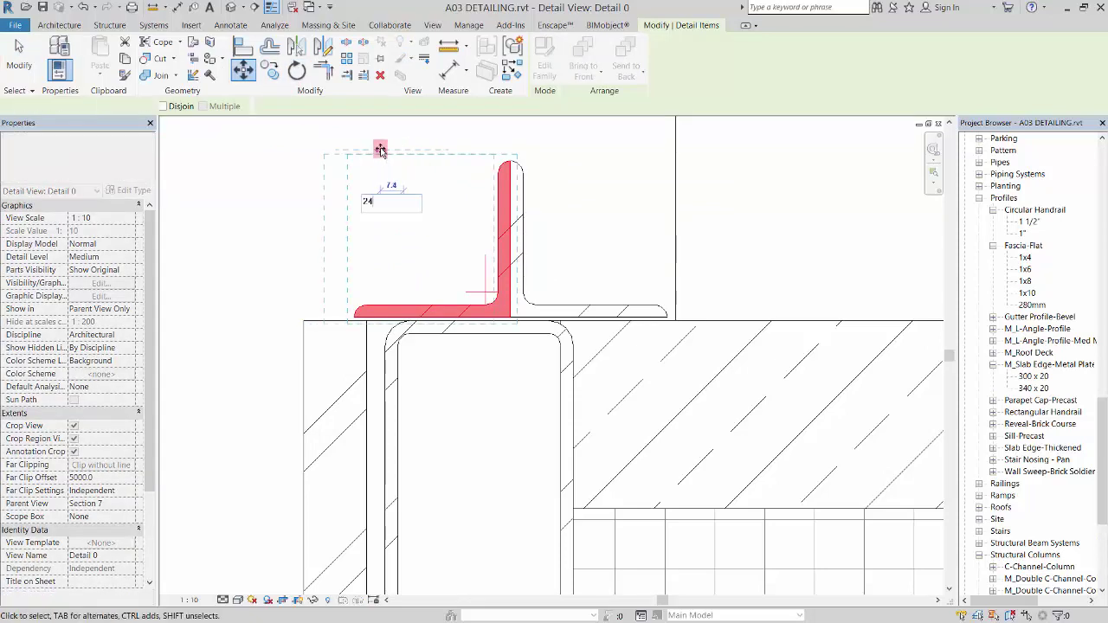
{"action": "left_click", "coordinate": [567, 149]}
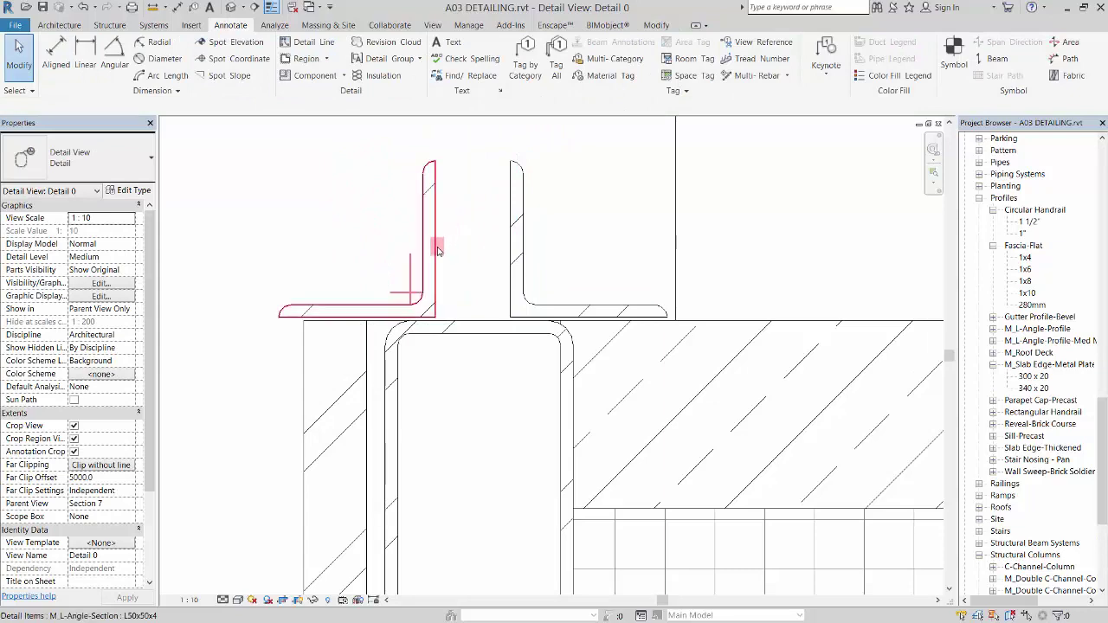
Move both upper angles down together so their undersides rest on the floor's top surface.
{"action": "left_click", "coordinate": [434, 245]}
{"action": "left_click", "coordinate": [520, 221], "text": "ctrl"}
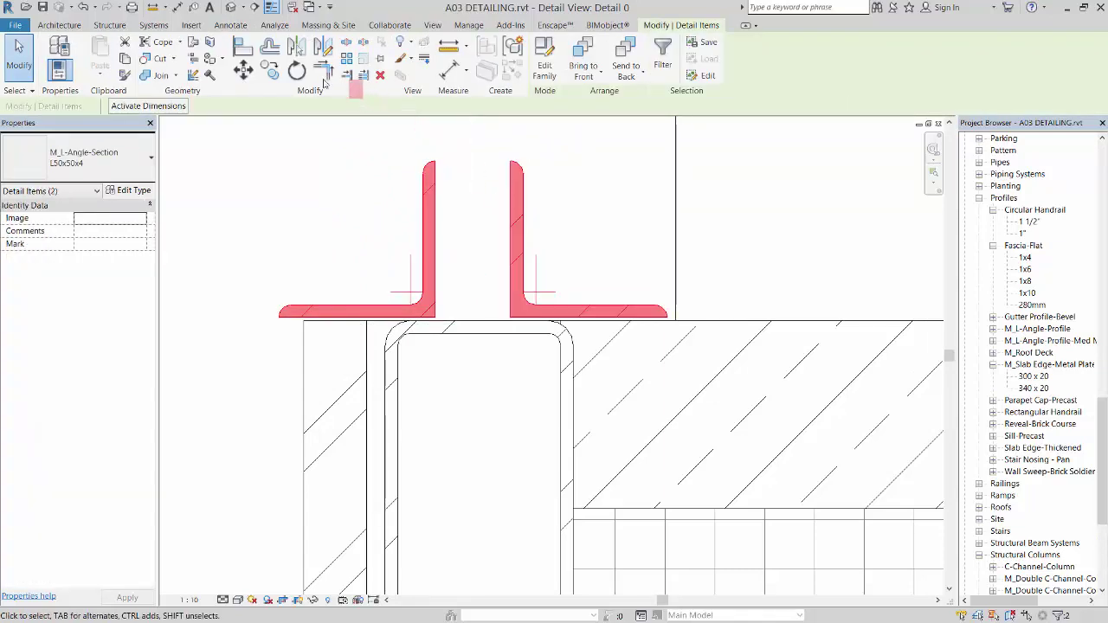
{"action": "left_click", "coordinate": [244, 69]}
{"action": "scroll", "coordinate": [424, 357], "scroll_direction": "up", "scroll_amount": 5}
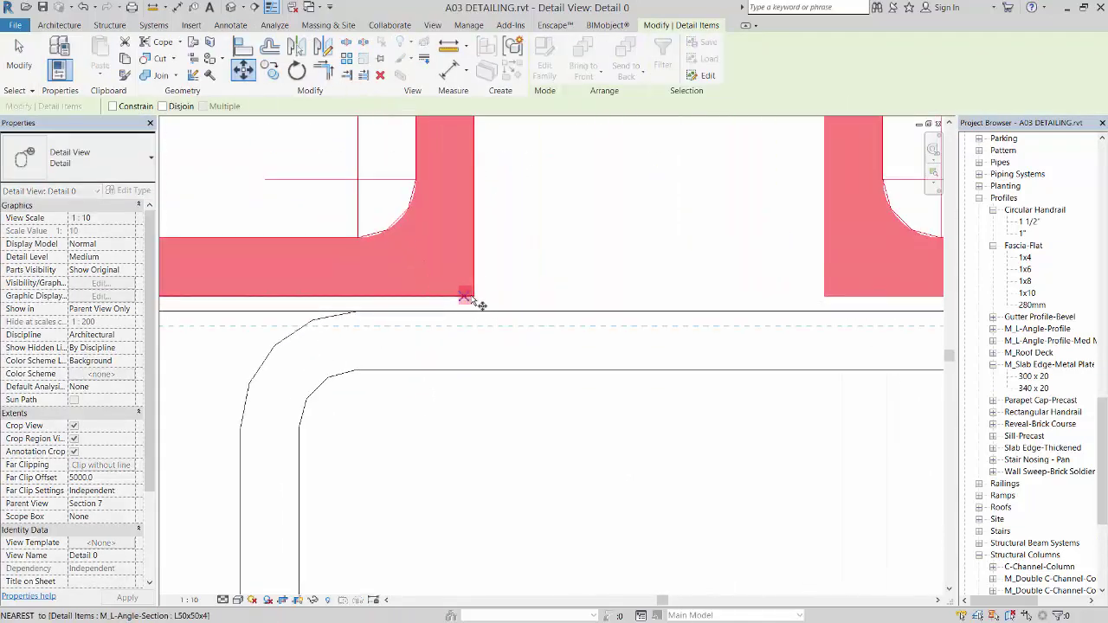
{"action": "left_click", "coordinate": [472, 309]}
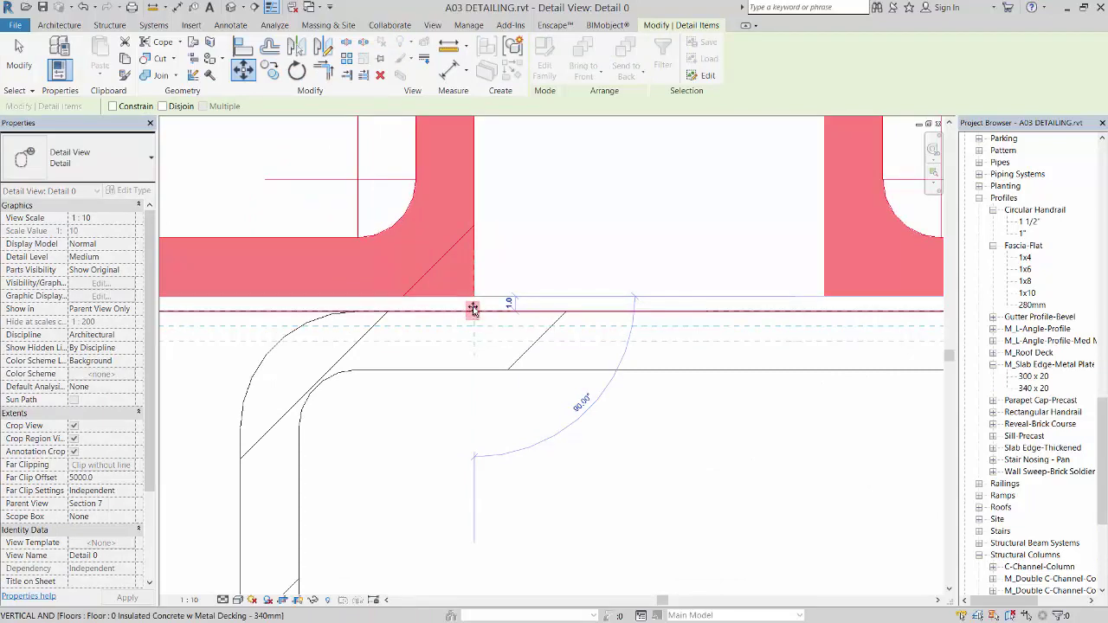
{"action": "left_click", "coordinate": [458, 287]}
{"action": "scroll", "coordinate": [459, 288], "scroll_direction": "down", "scroll_amount": 5}
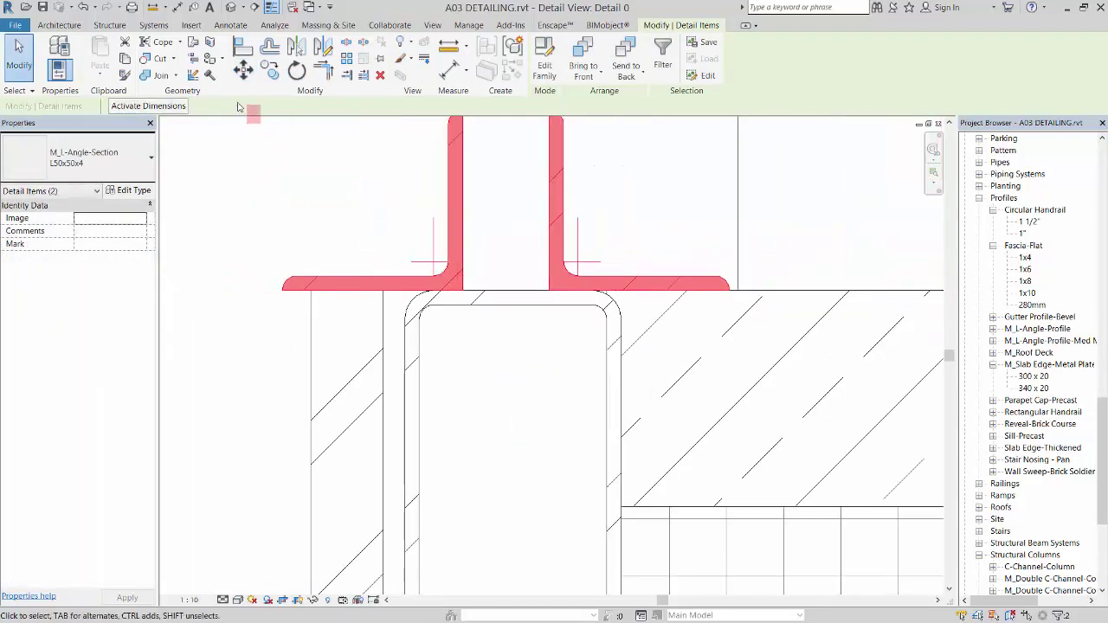
Move both upper angles right so the right angle's outer end meets the column edge at the floor's top surface.
{"action": "left_click", "coordinate": [243, 70]}
{"action": "scroll", "coordinate": [743, 280], "scroll_direction": "up", "scroll_amount": 5}
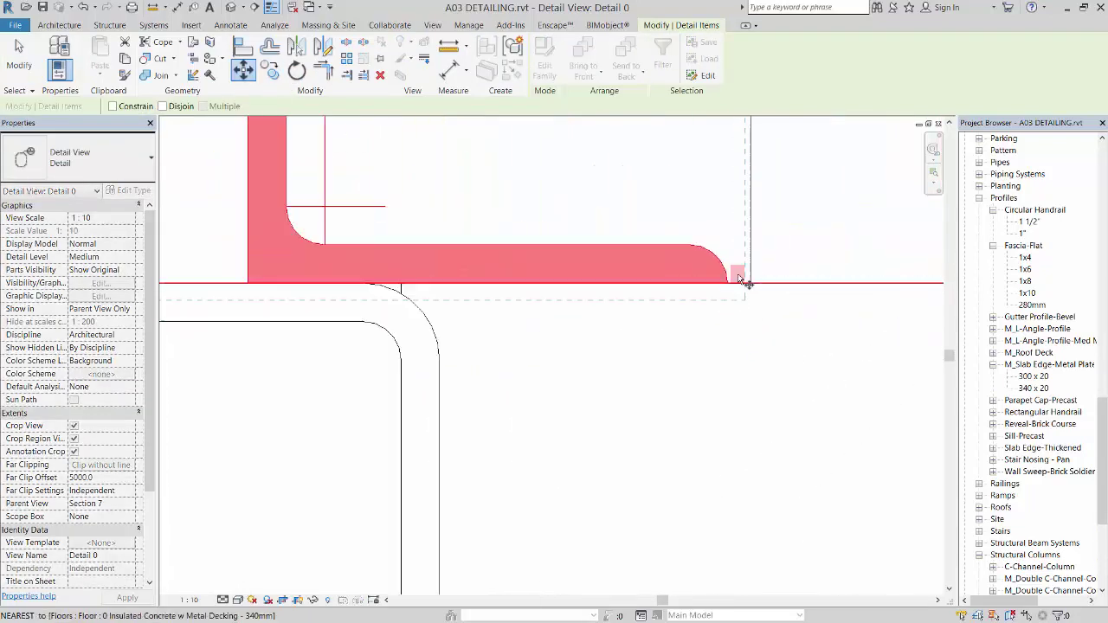
{"action": "scroll", "coordinate": [736, 283], "scroll_direction": "down", "scroll_amount": 1}
{"action": "left_click", "coordinate": [729, 286]}
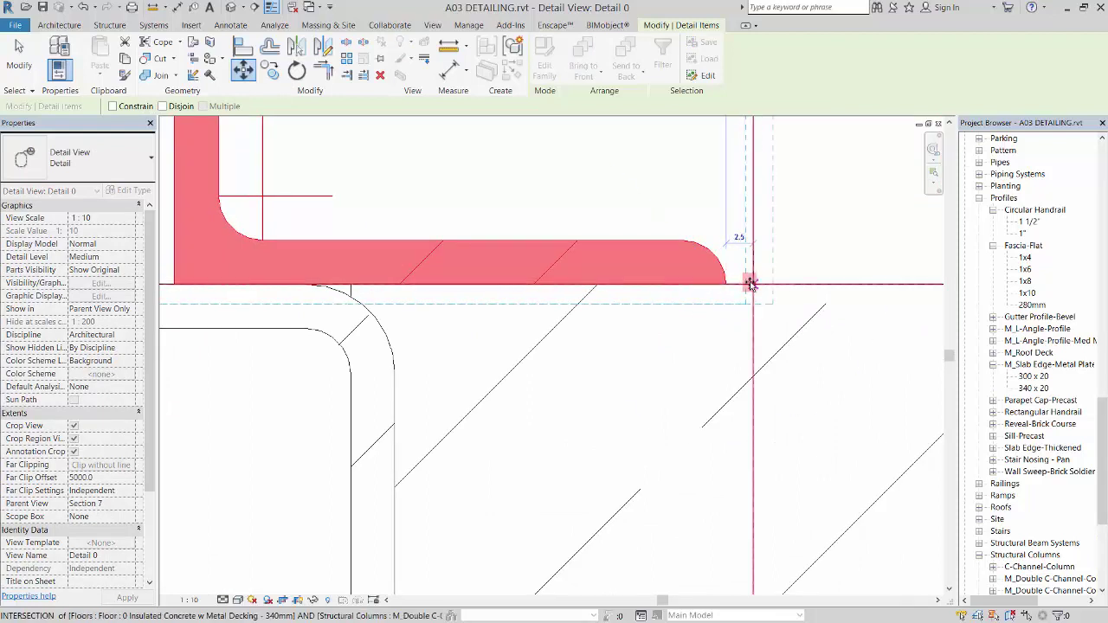
{"action": "left_click", "coordinate": [747, 280]}
{"action": "scroll", "coordinate": [745, 294], "scroll_direction": "down", "scroll_amount": 2}
{"action": "scroll", "coordinate": [693, 312], "scroll_direction": "down", "scroll_amount": 4}
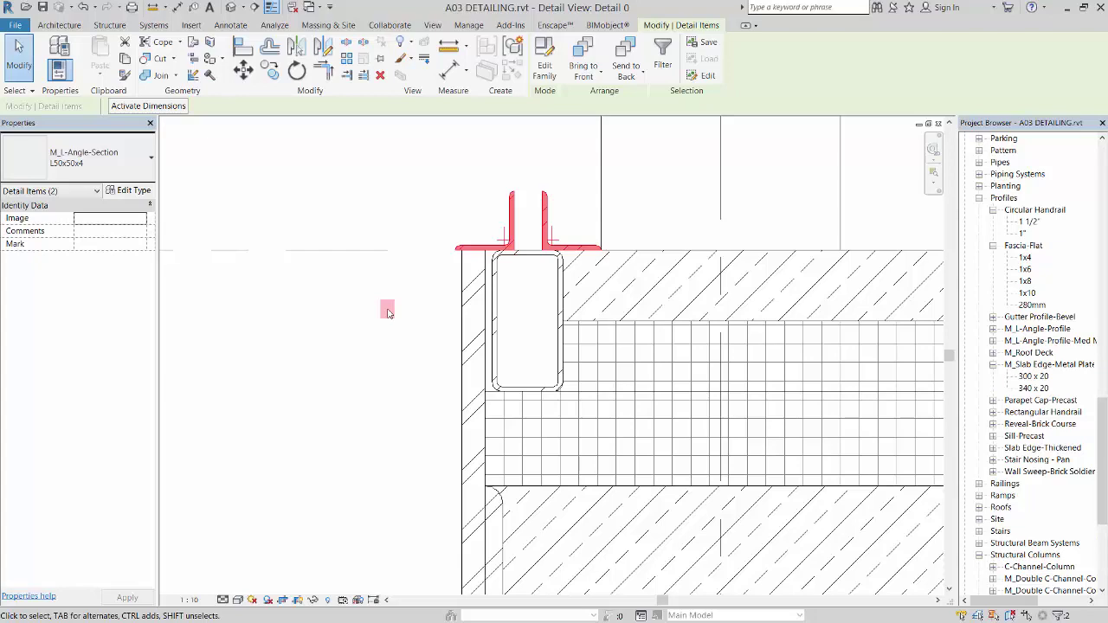
Measure how far the left angle's outer end projects beyond the edge plate's outer face.
{"action": "left_click", "coordinate": [449, 48]}
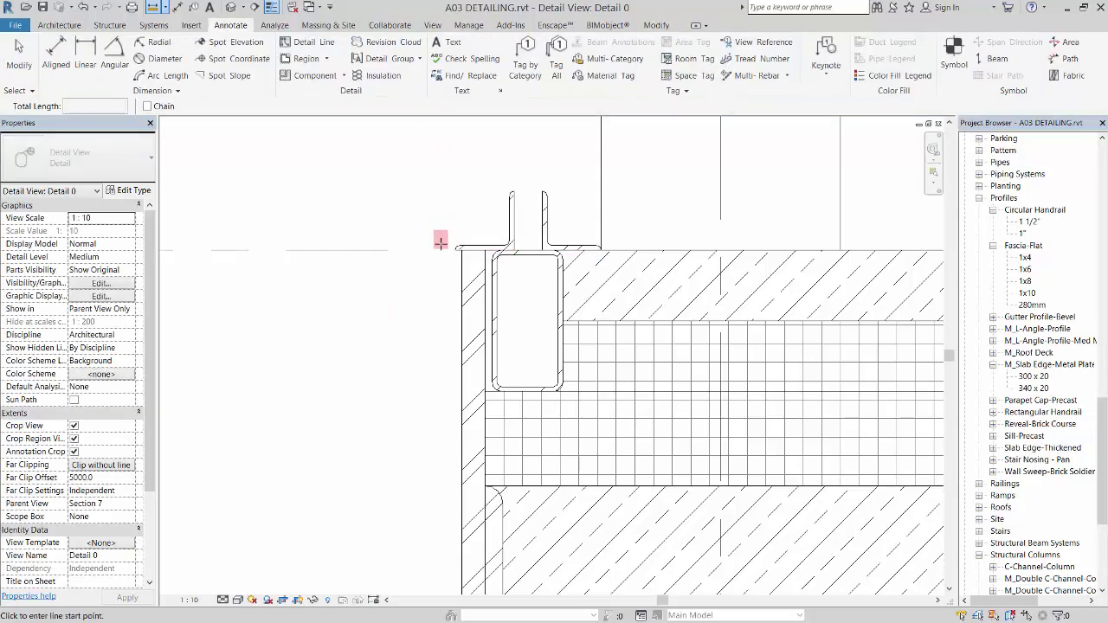
{"action": "scroll", "coordinate": [467, 256], "scroll_direction": "up", "scroll_amount": 3}
{"action": "scroll", "coordinate": [471, 260], "scroll_direction": "up", "scroll_amount": 2}
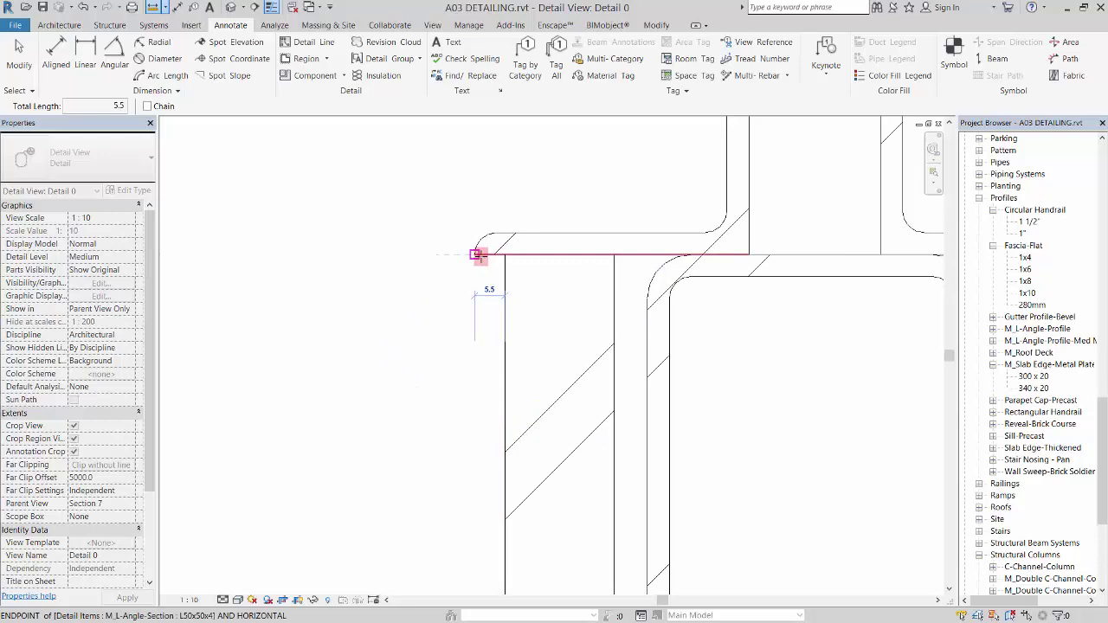
{"action": "left_click", "coordinate": [477, 254]}
{"action": "key", "text": "Escape"}
{"action": "key", "text": "Escape"}
{"action": "scroll", "coordinate": [374, 337], "scroll_direction": "down", "scroll_amount": 3}
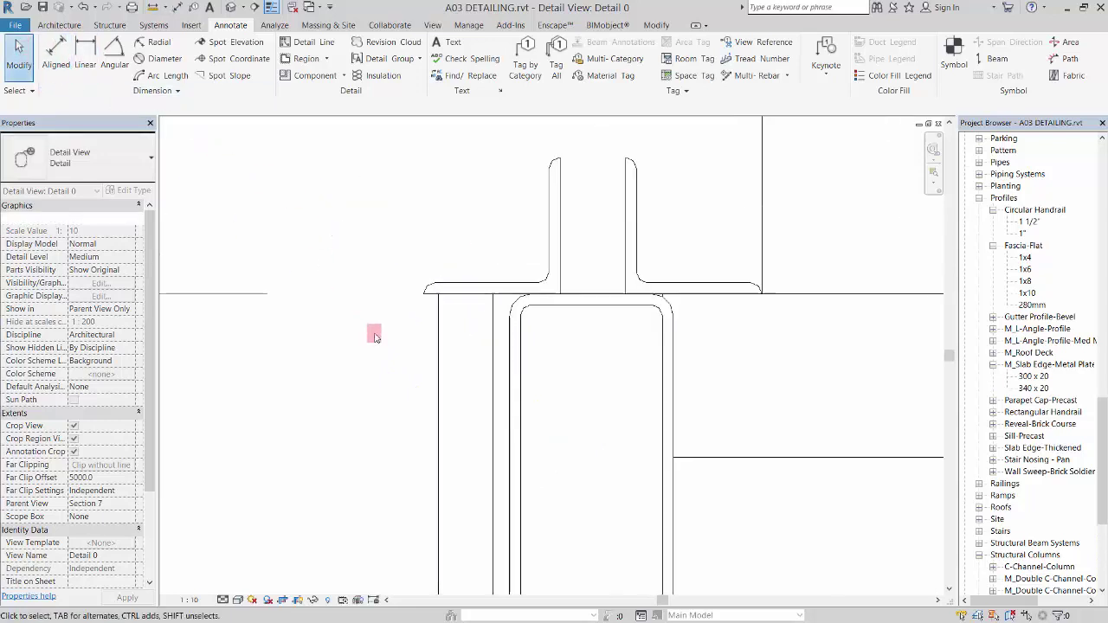
{"action": "scroll", "coordinate": [375, 337], "scroll_direction": "down", "scroll_amount": 2}
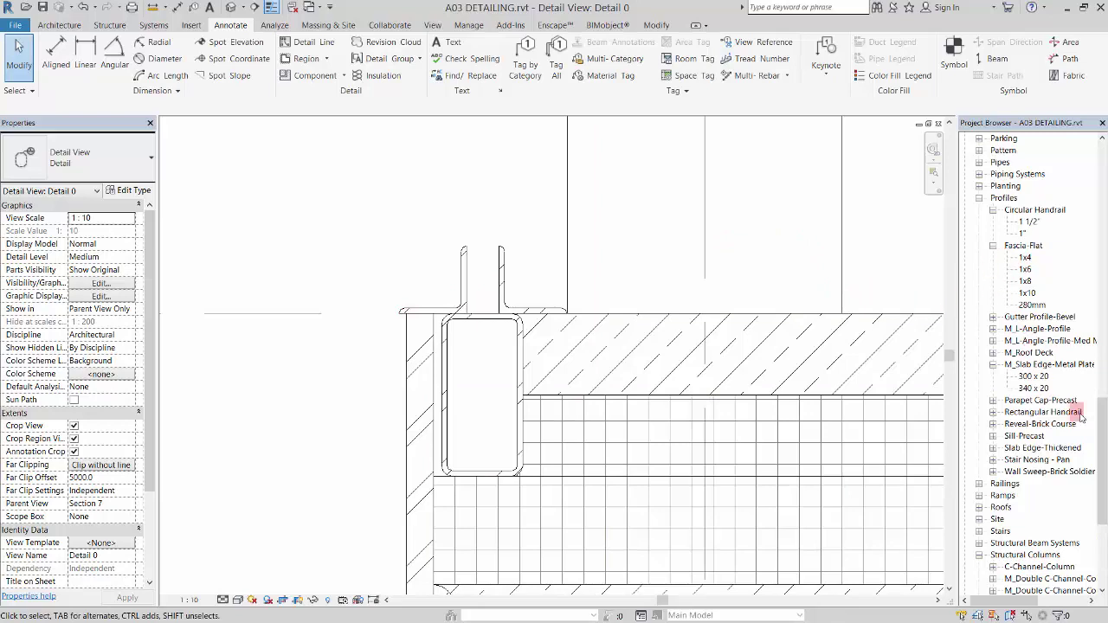
Open the Level 2 Schematic floor plan and start editing the boundary of the insulated concrete floor.
{"action": "left_click_drag", "start_coordinate": [1102, 420], "coordinate": [1102, 162]}
{"action": "double_click", "coordinate": [1033, 198]}
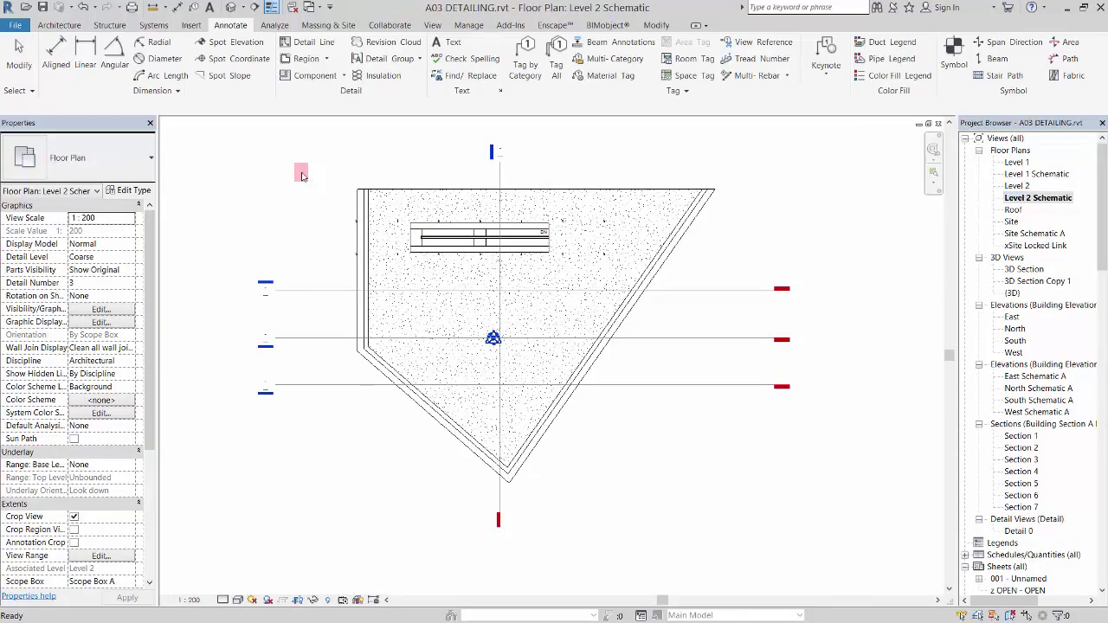
{"action": "scroll", "coordinate": [433, 230], "scroll_direction": "up", "scroll_amount": 4}
{"action": "left_click", "coordinate": [464, 129]}
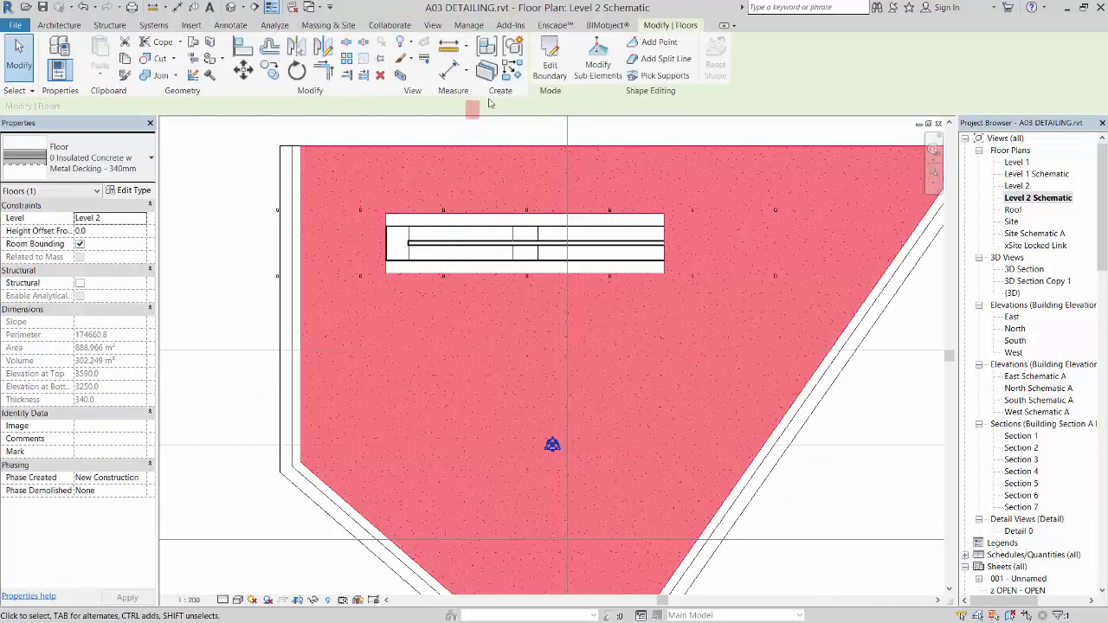
{"action": "left_click", "coordinate": [550, 56]}
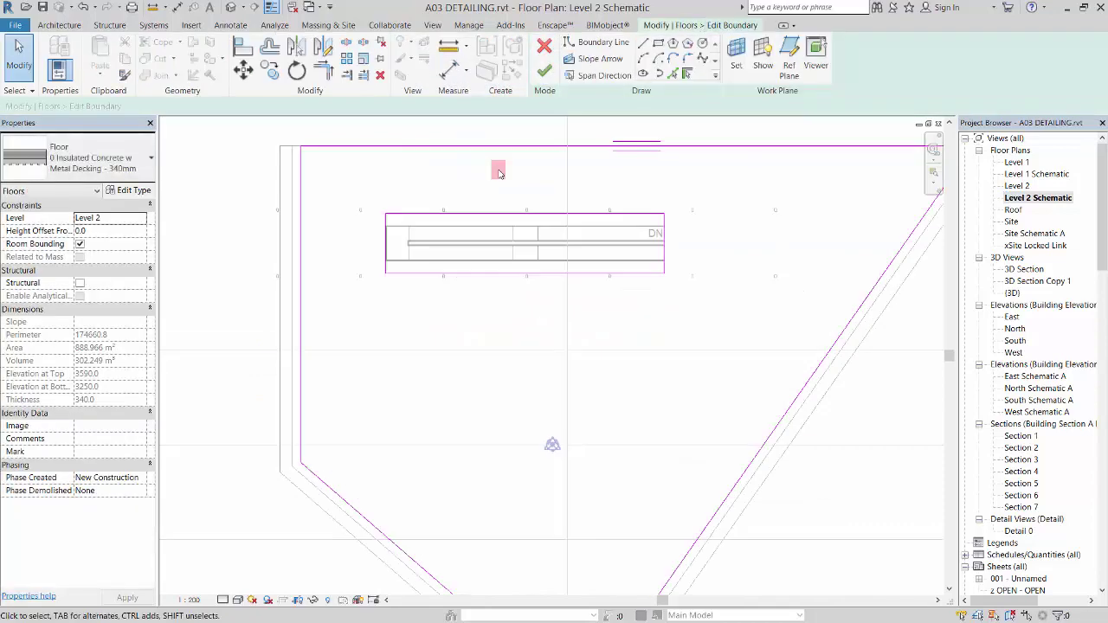
Offset the floor's upper boundary line outward by 5.5 mm without keeping a copy.
{"action": "left_click", "coordinate": [269, 46]}
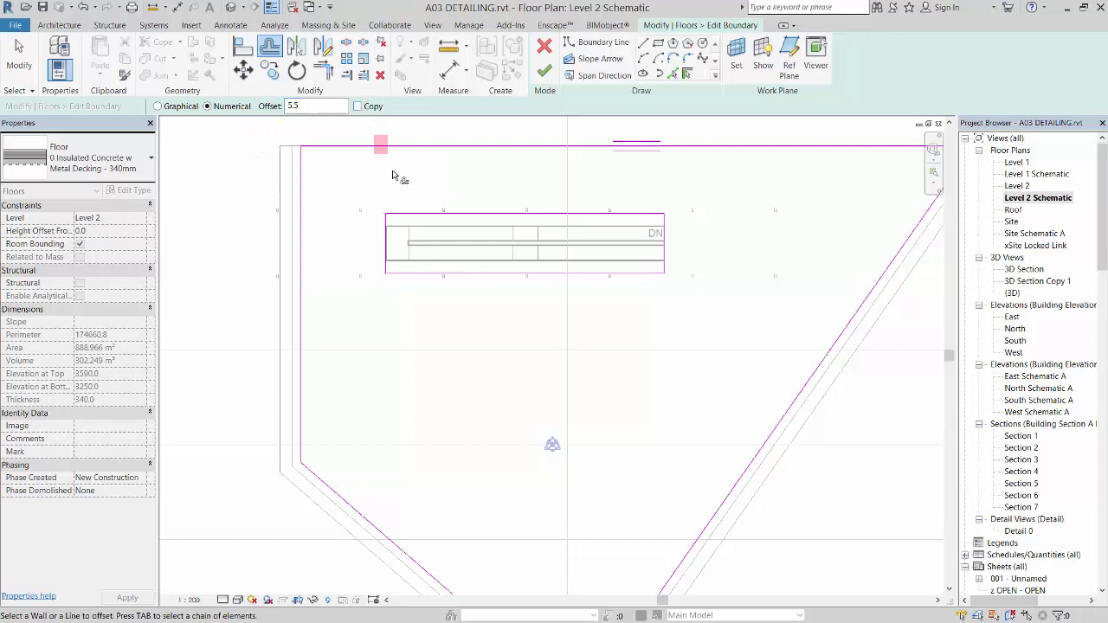
{"action": "scroll", "coordinate": [392, 176], "scroll_direction": "up", "scroll_amount": 5}
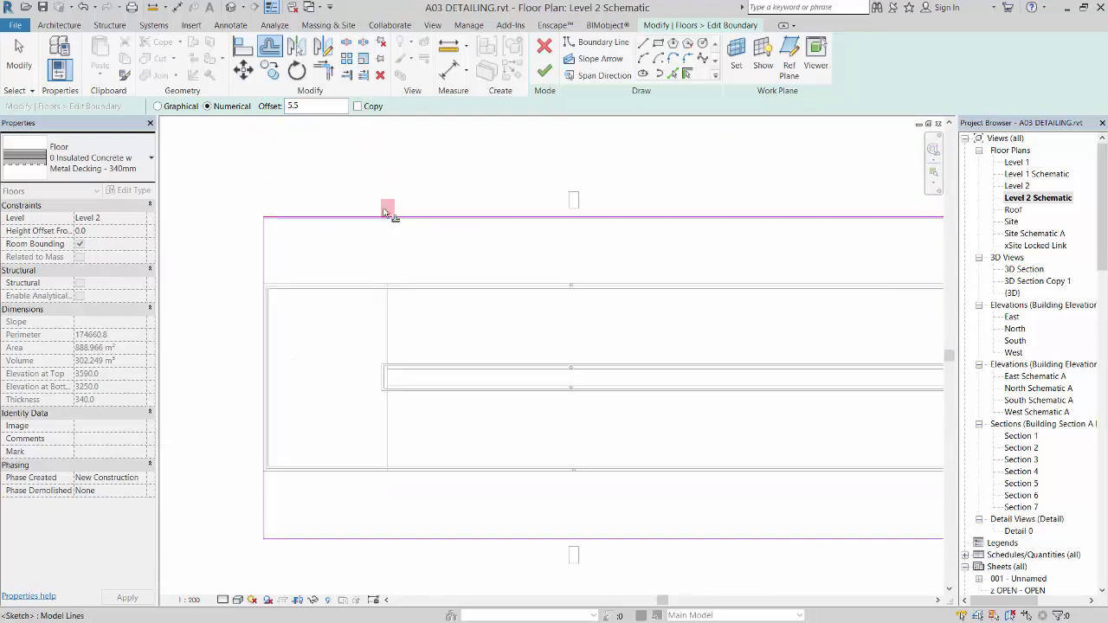
{"action": "scroll", "coordinate": [387, 212], "scroll_direction": "up", "scroll_amount": 5}
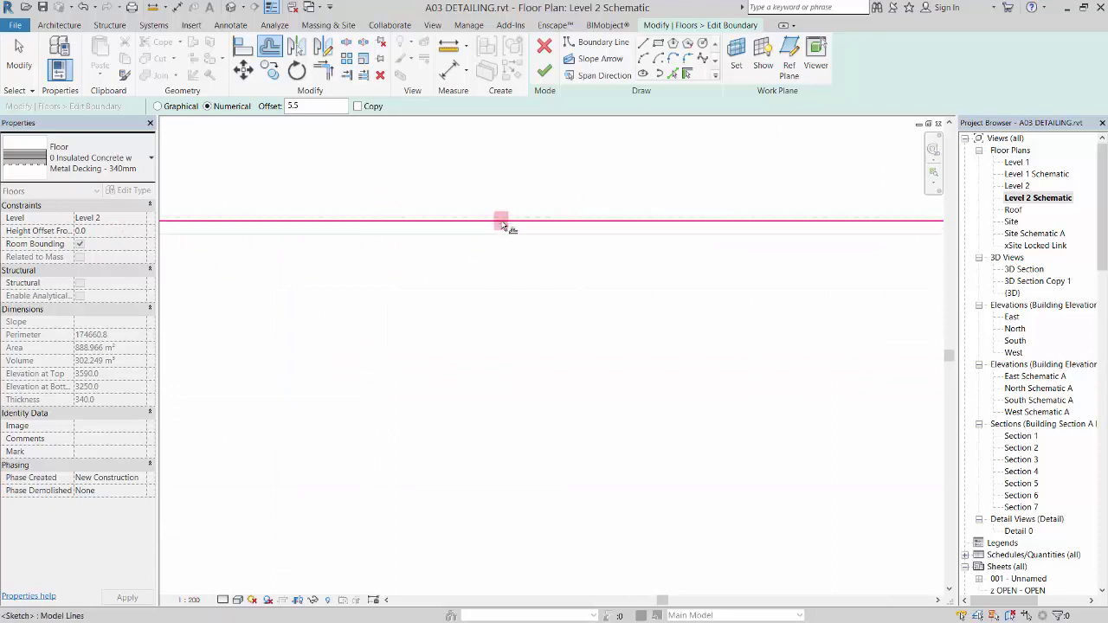
{"action": "scroll", "coordinate": [502, 217], "scroll_direction": "up", "scroll_amount": 3}
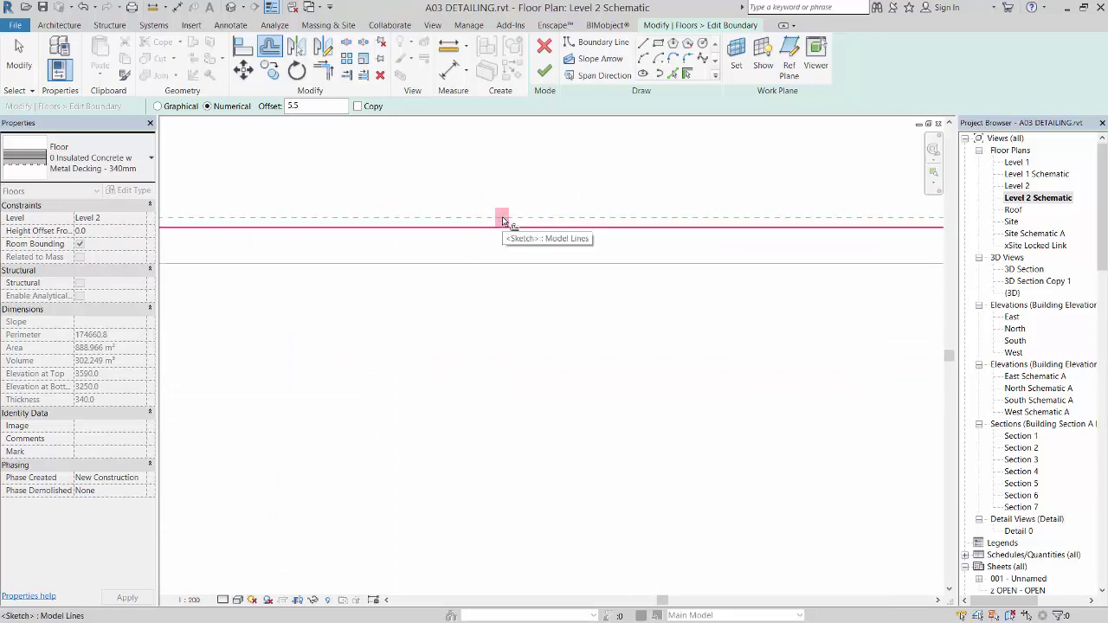
{"action": "scroll", "coordinate": [519, 229], "scroll_direction": "down", "scroll_amount": 3}
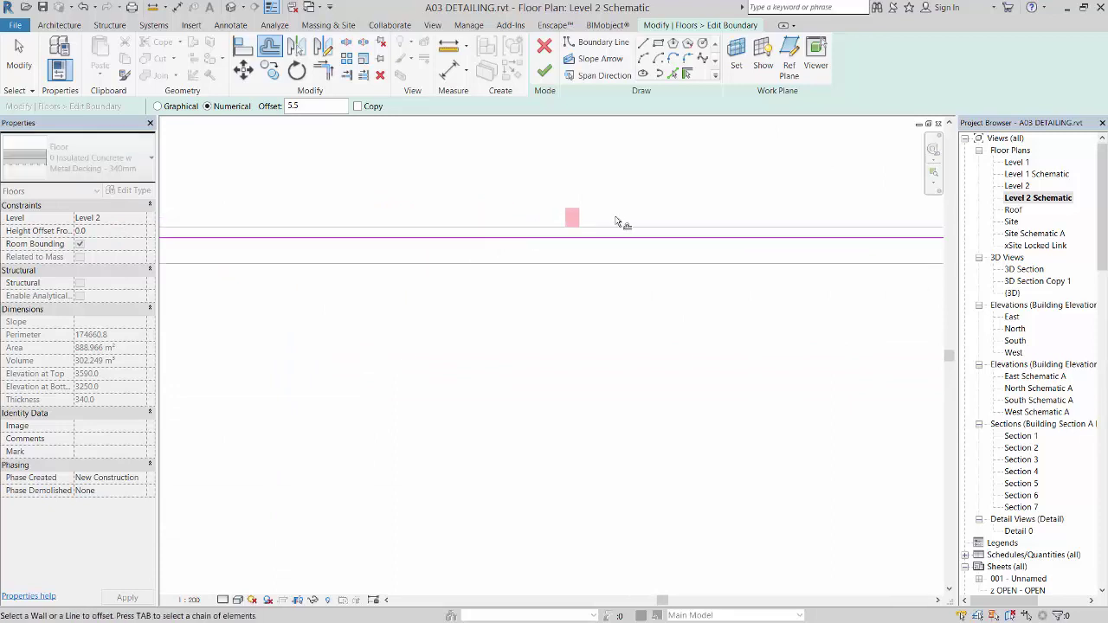
{"action": "scroll", "coordinate": [788, 238], "scroll_direction": "down", "scroll_amount": 2}
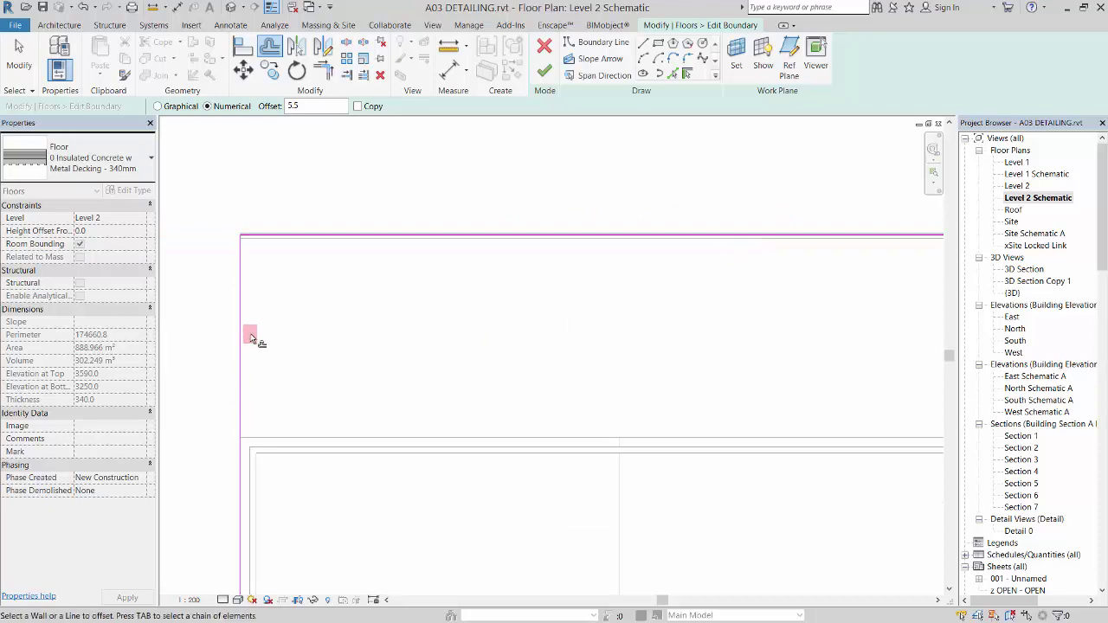
{"action": "scroll", "coordinate": [230, 329], "scroll_direction": "down", "scroll_amount": 3}
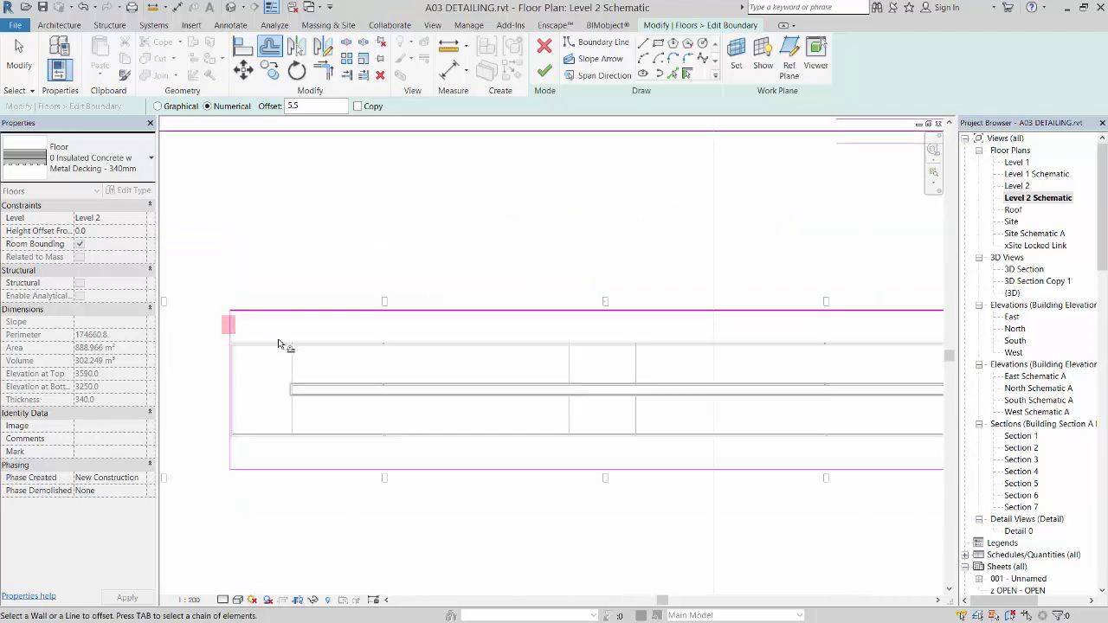
{"action": "scroll", "coordinate": [346, 240], "scroll_direction": "down", "scroll_amount": 3}
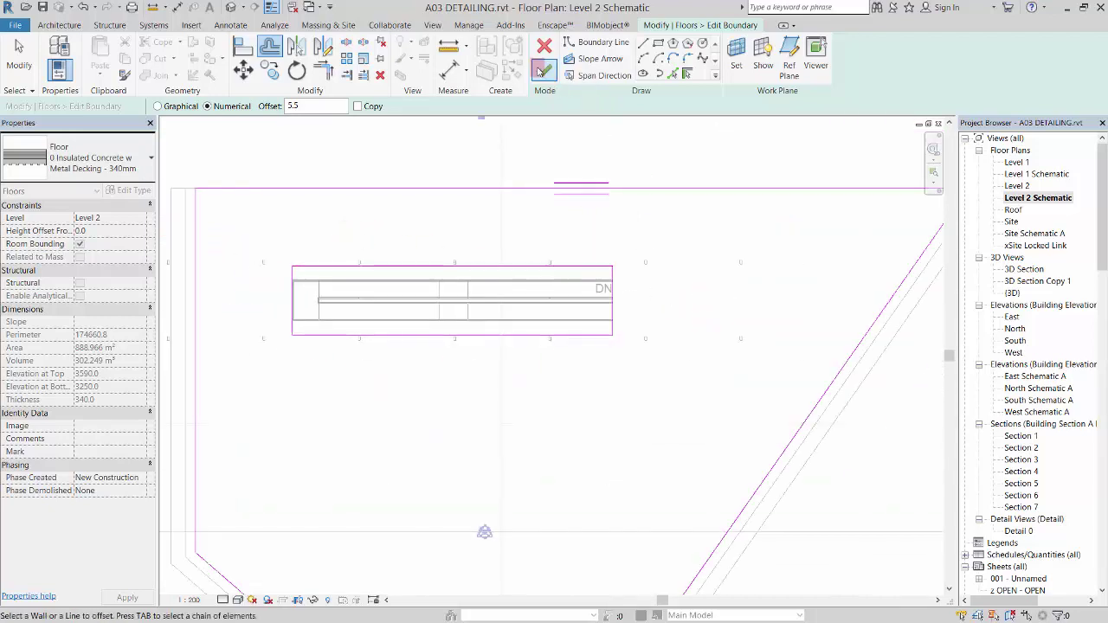
Finish the floor boundary, attaching walls to its bottom, detaching missed targets and declining the geometry join, and return to the Detail 0 view.
{"action": "left_click", "coordinate": [541, 71]}
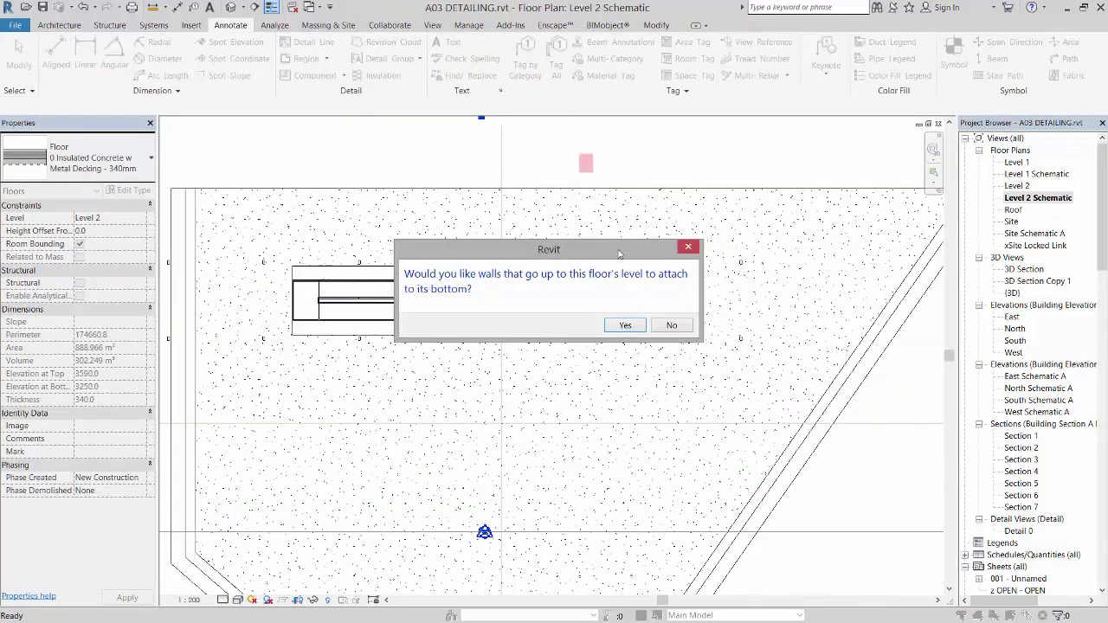
{"action": "left_click", "coordinate": [640, 323]}
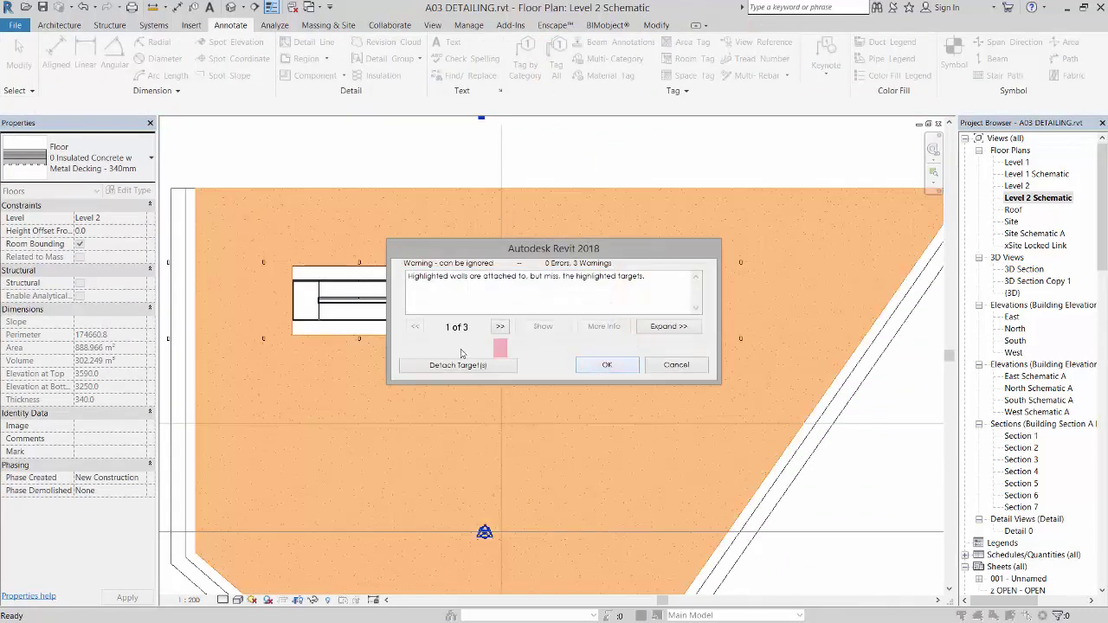
{"action": "left_click", "coordinate": [499, 371]}
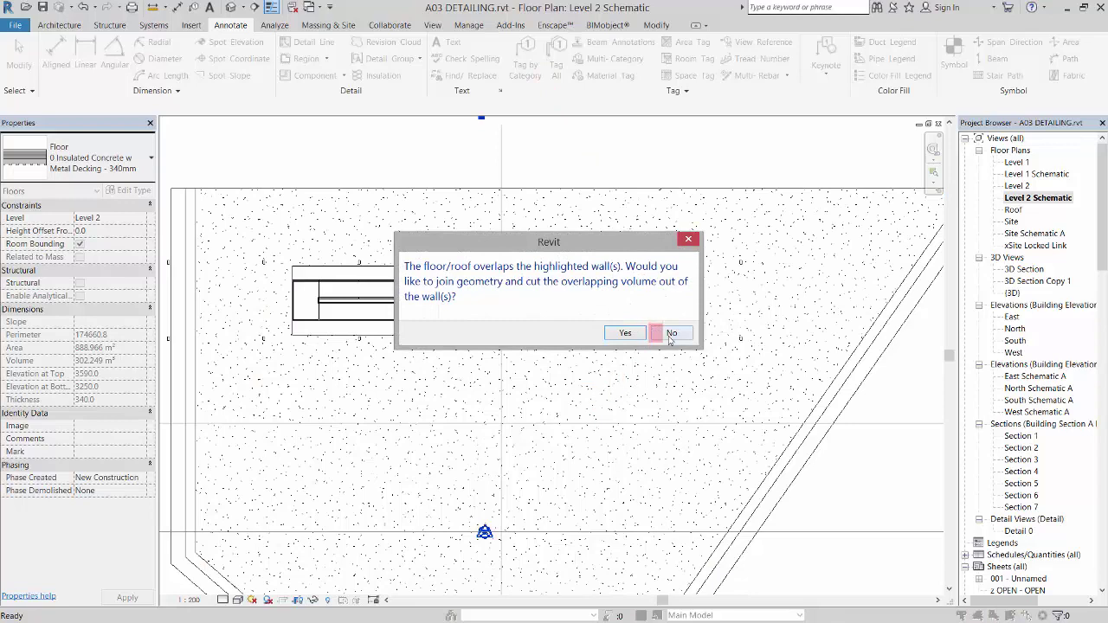
{"action": "left_click", "coordinate": [671, 335]}
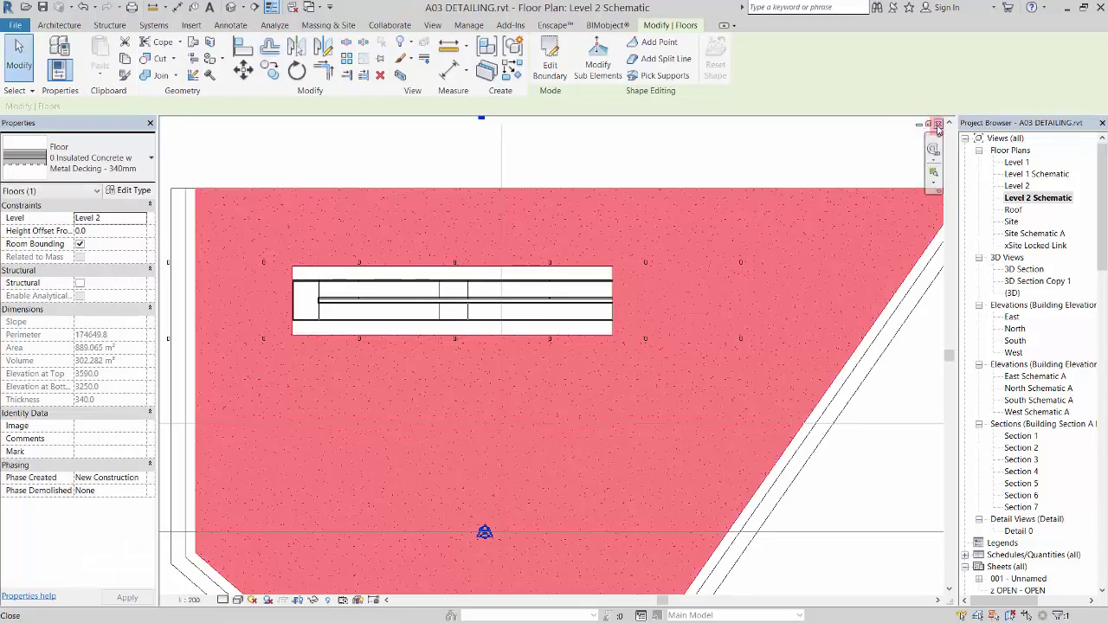
{"action": "left_click", "coordinate": [938, 126]}
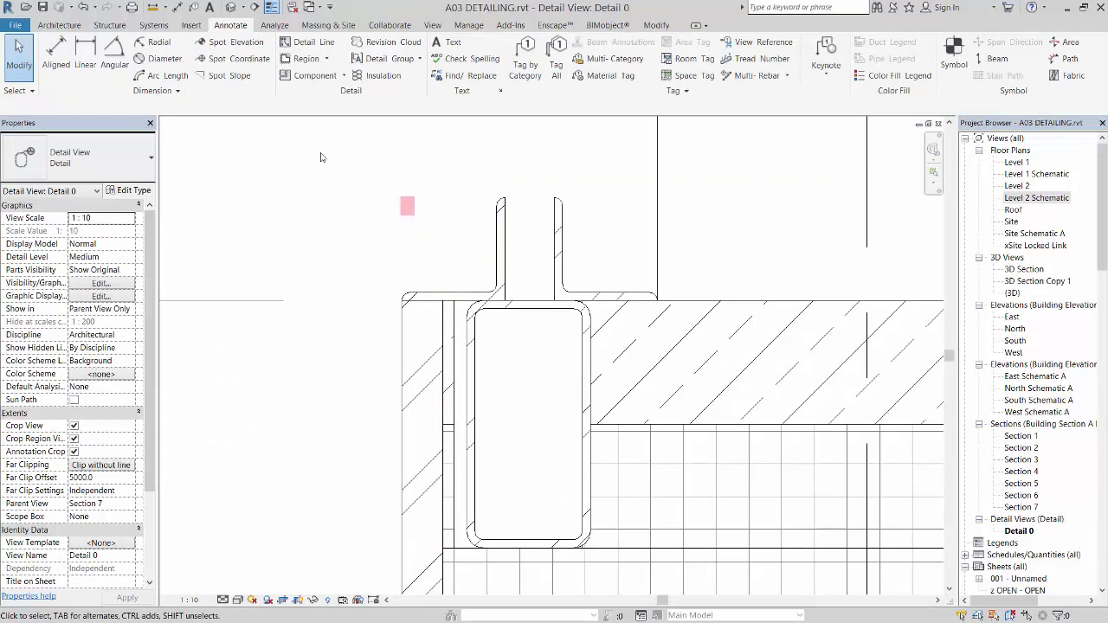
Turn off Thin Lines so the floor-edge detail is drawn with its real line weights.
{"action": "left_click", "coordinate": [19, 66]}
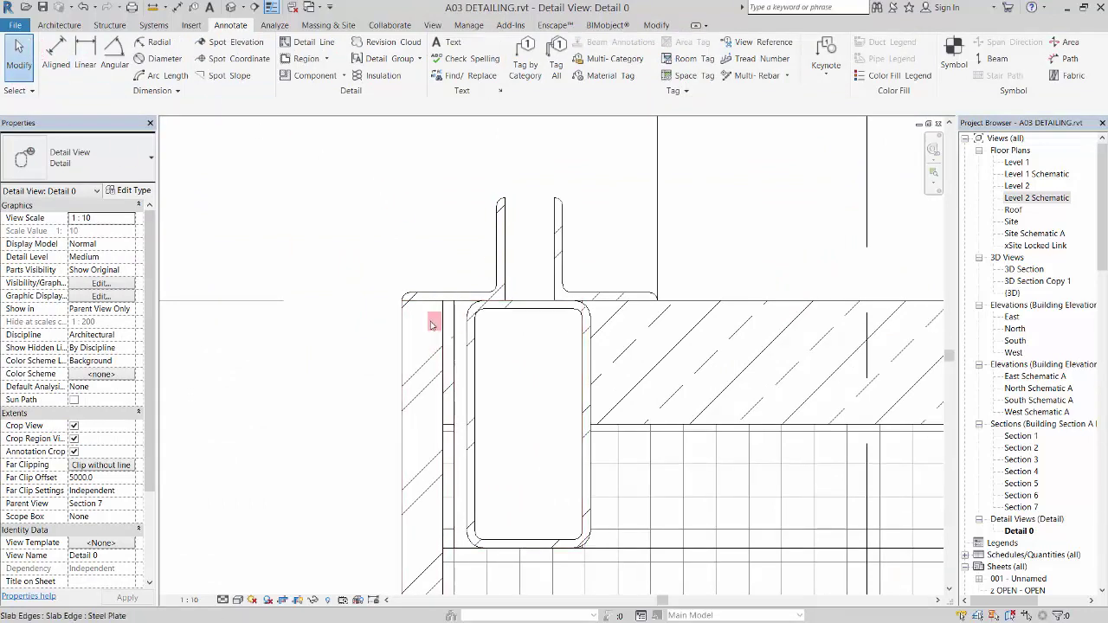
{"action": "scroll", "coordinate": [433, 262], "scroll_direction": "down", "scroll_amount": 1}
{"action": "key", "text": "r"}
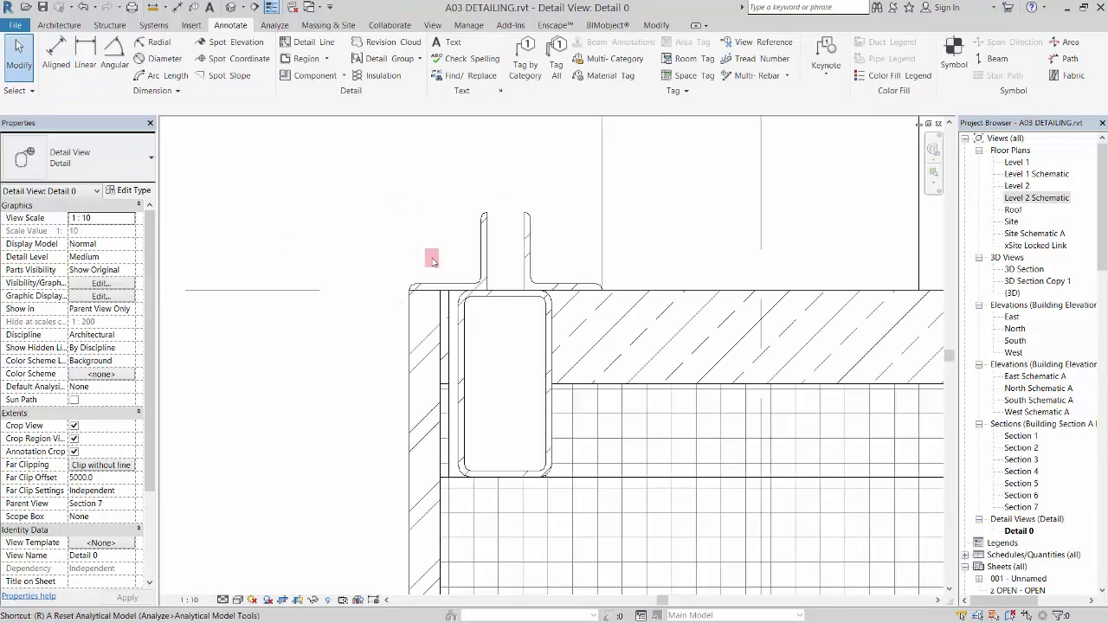
{"action": "key", "text": "t"}
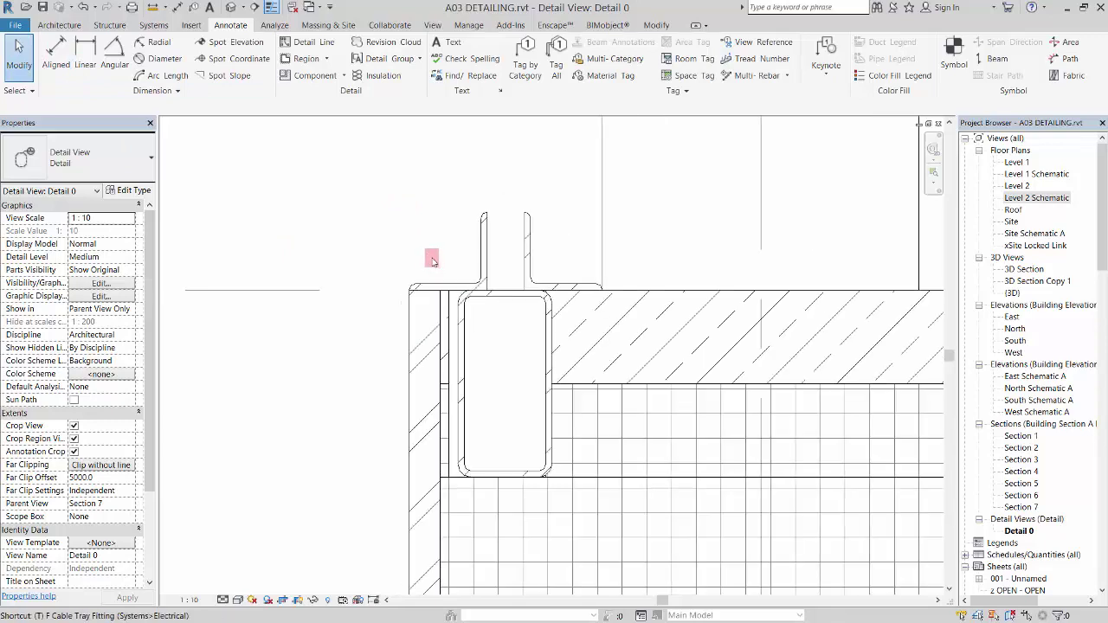
{"action": "key", "text": "l"}
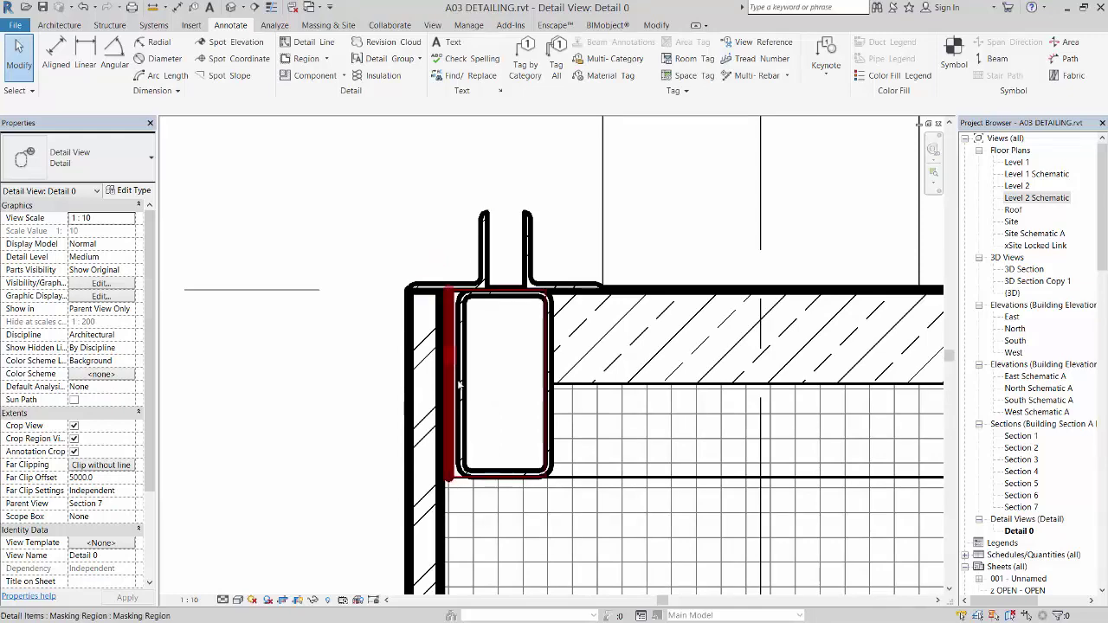
Stretch the masking region behind the hollow section left until its edge meets the edge plate's inner face.
{"action": "left_click", "coordinate": [431, 362]}
{"action": "scroll", "coordinate": [431, 362], "scroll_direction": "up", "scroll_amount": 4}
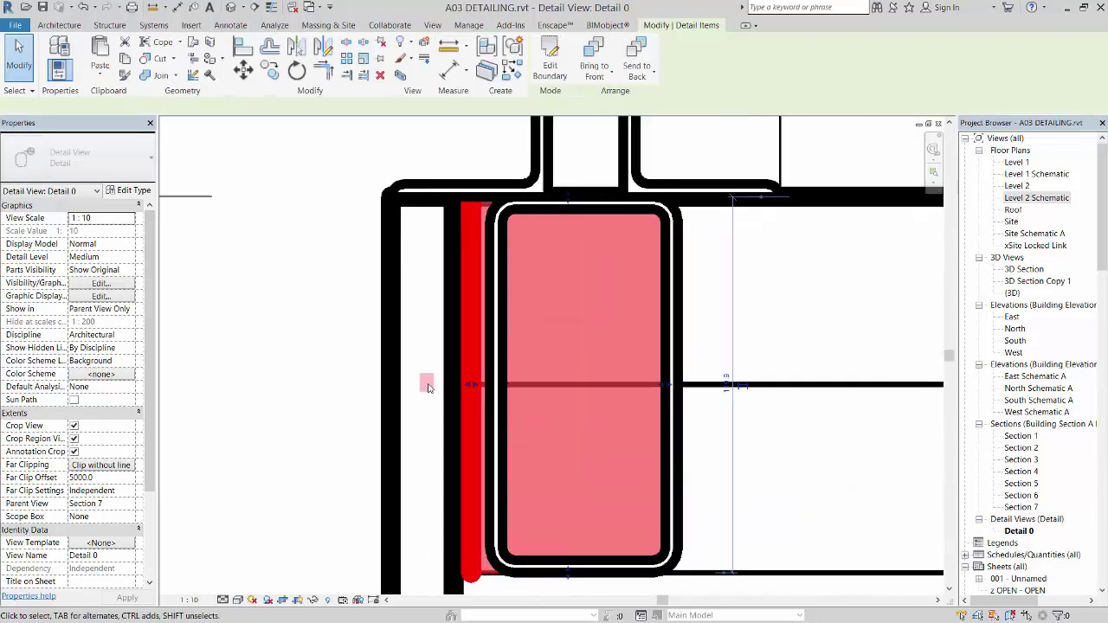
{"action": "left_click_drag", "start_coordinate": [461, 387], "coordinate": [459, 388]}
{"action": "left_click", "coordinate": [329, 158]}
{"action": "scroll", "coordinate": [334, 366], "scroll_direction": "down", "scroll_amount": 3}
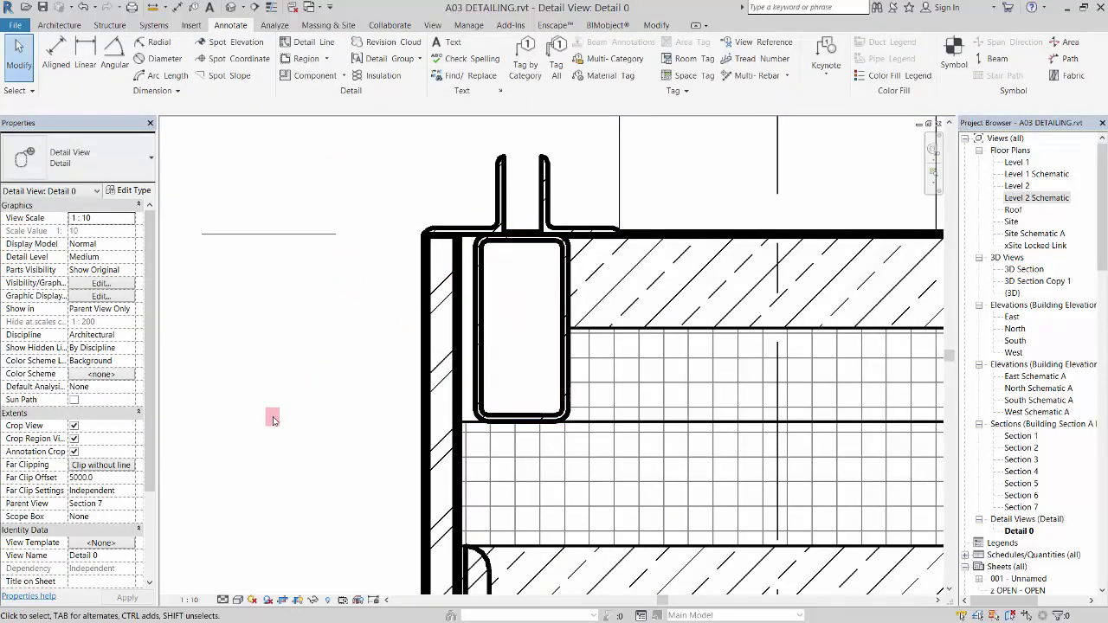
{"action": "scroll", "coordinate": [354, 300], "scroll_direction": "down", "scroll_amount": 3}
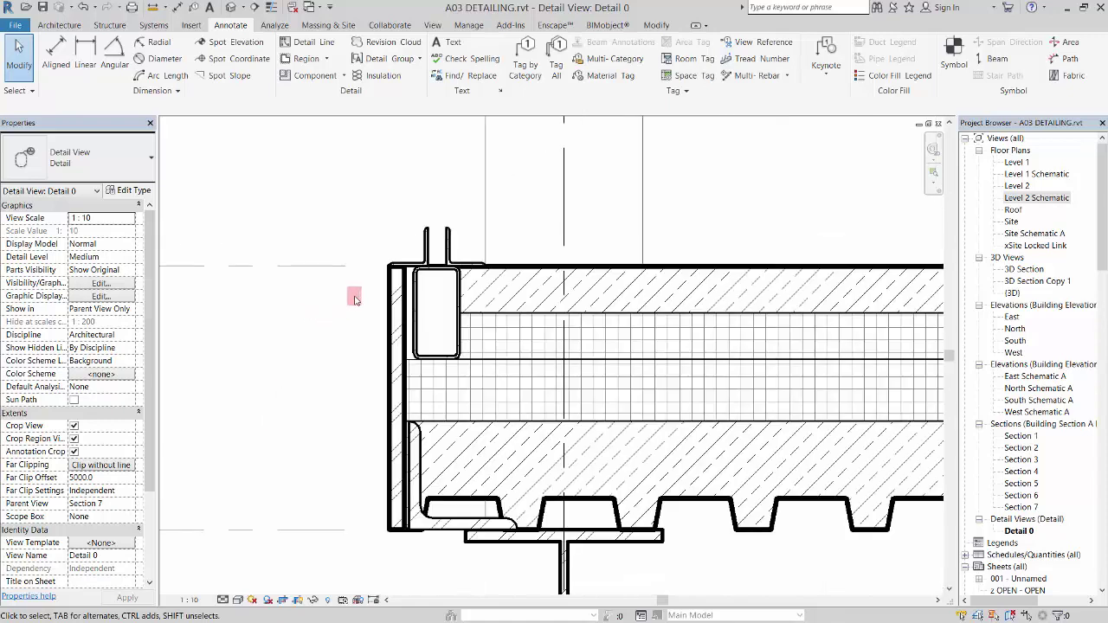